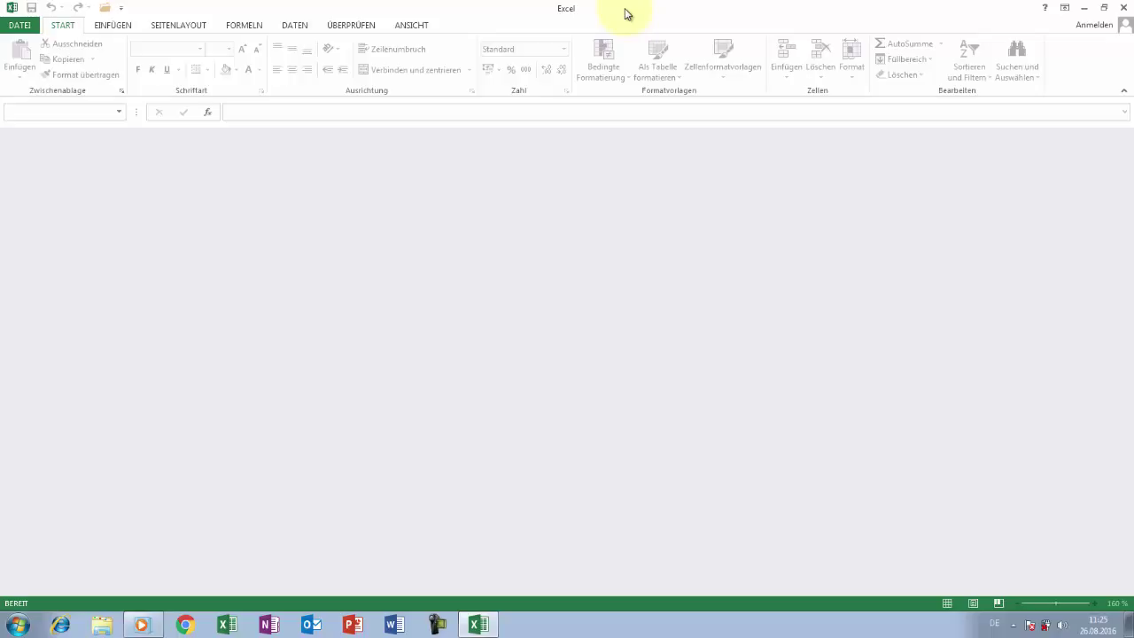
# - Create a new workbook from the personal template rechnungsvorlage_pc-kurse1 under Neu > PERSÖNLICH
pyautogui.click(26, 30)
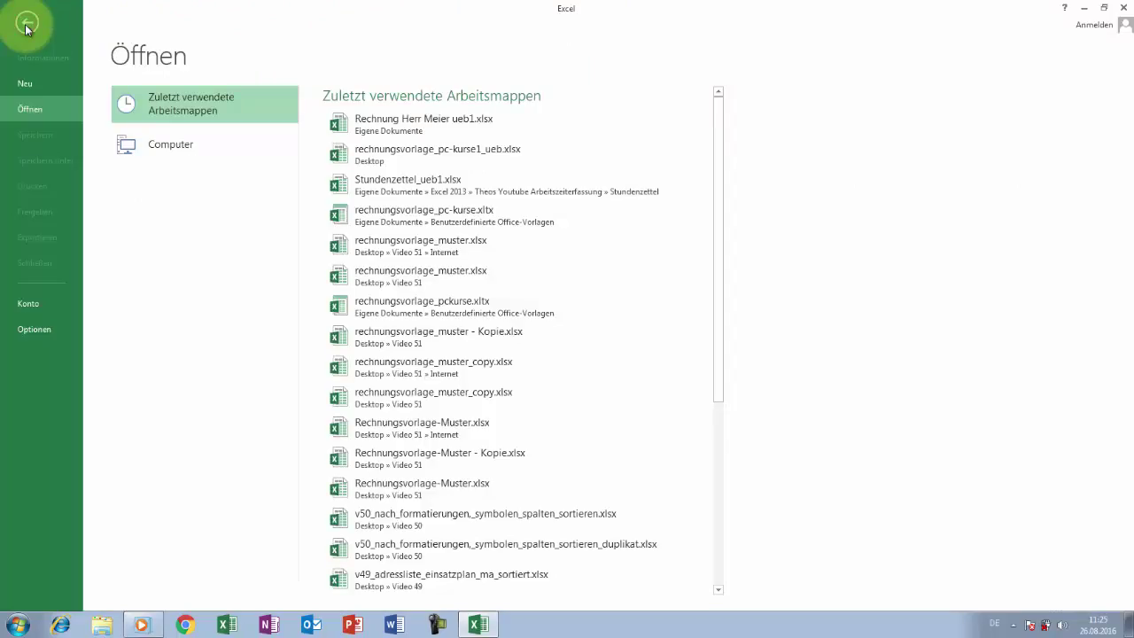
pyautogui.click(26, 83)
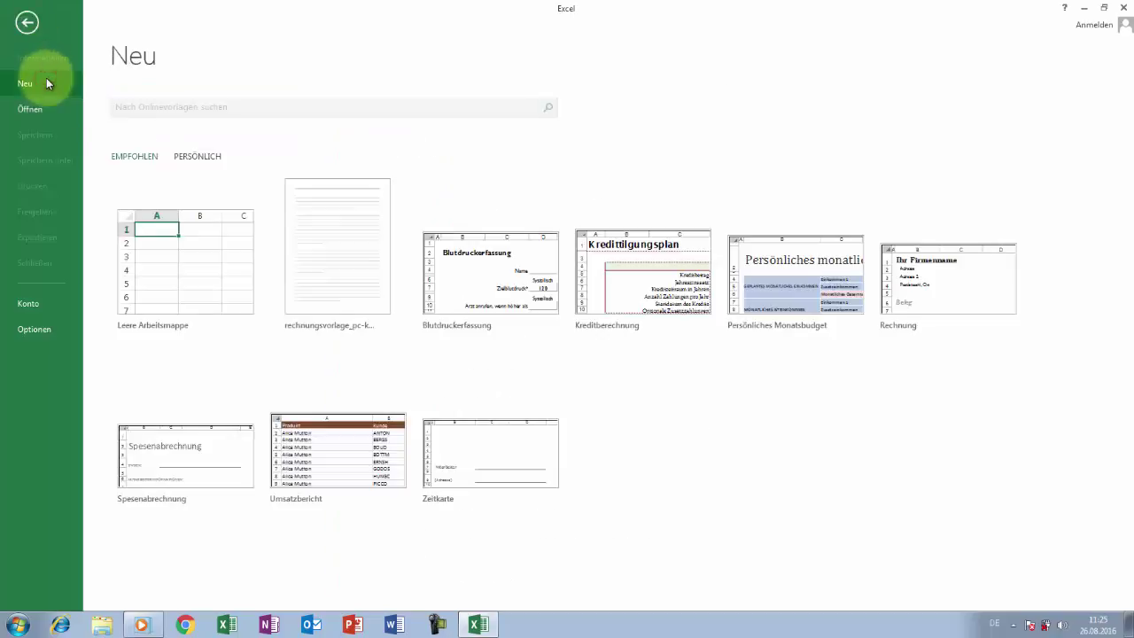
pyautogui.click(201, 157)
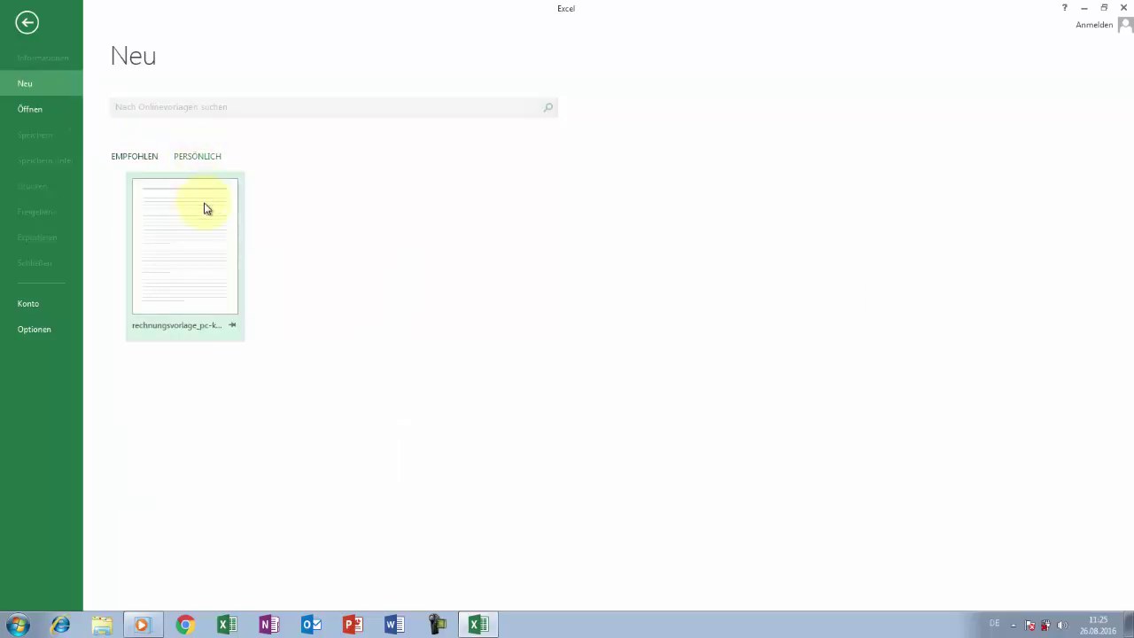
pyautogui.click(205, 207)
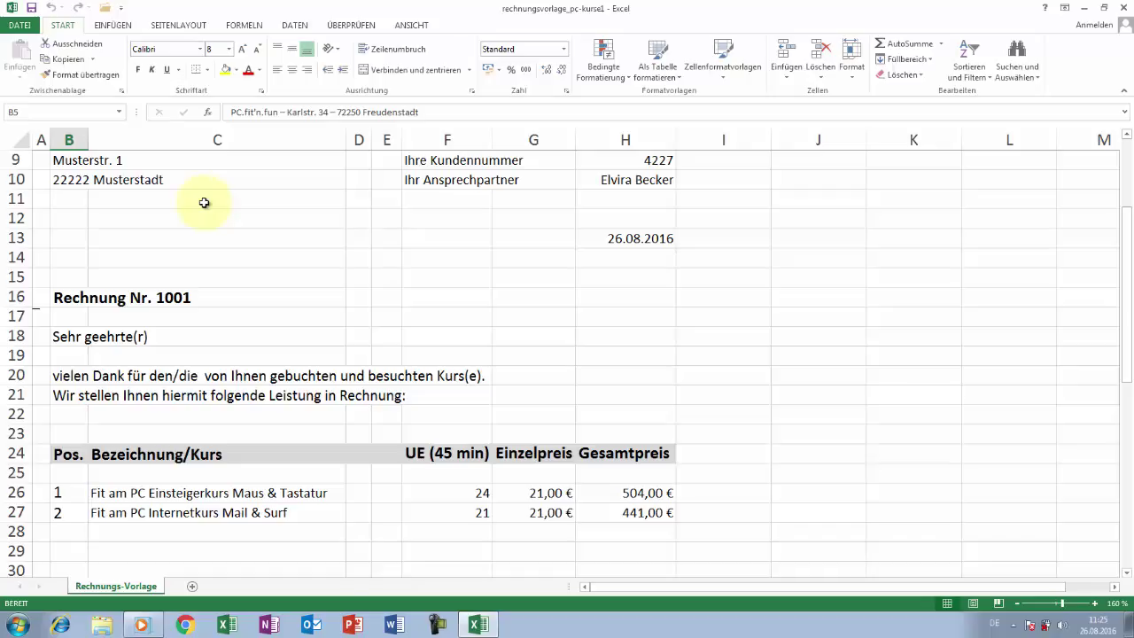
# - Scroll back to the top of invoice Rechnung Nr. 1001 to show the recipient address
pyautogui.moveTo(1130, 229); pyautogui.dragTo(1130, 211)
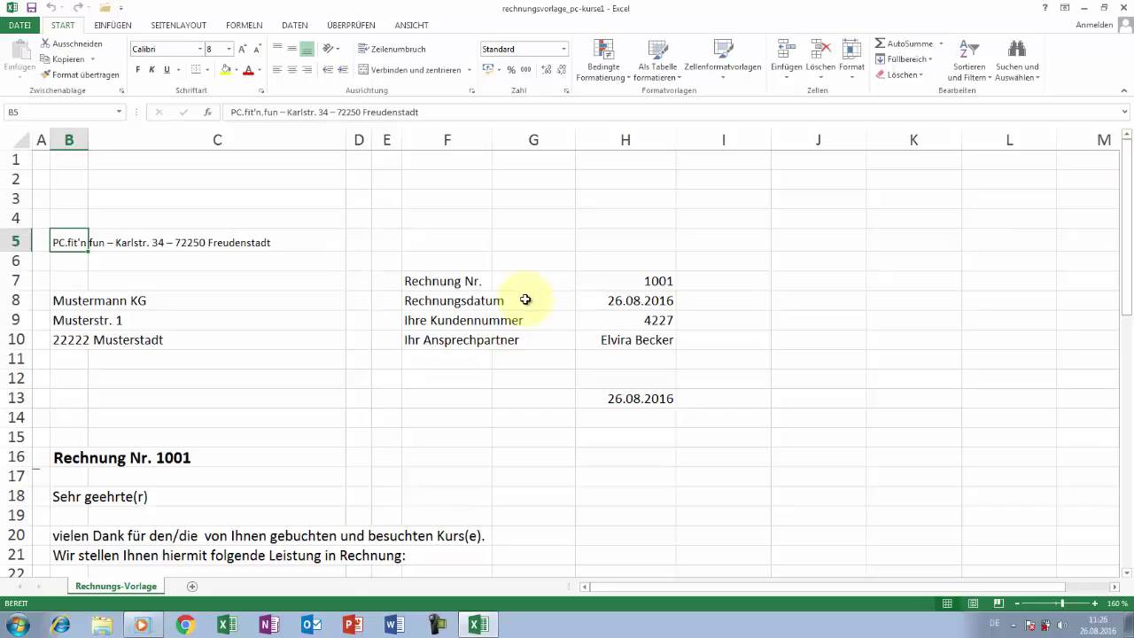
# - Overwrite Mustermann KG in B8 to B10 with the customer's name, street, and postcode with town
pyautogui.click(69, 300)
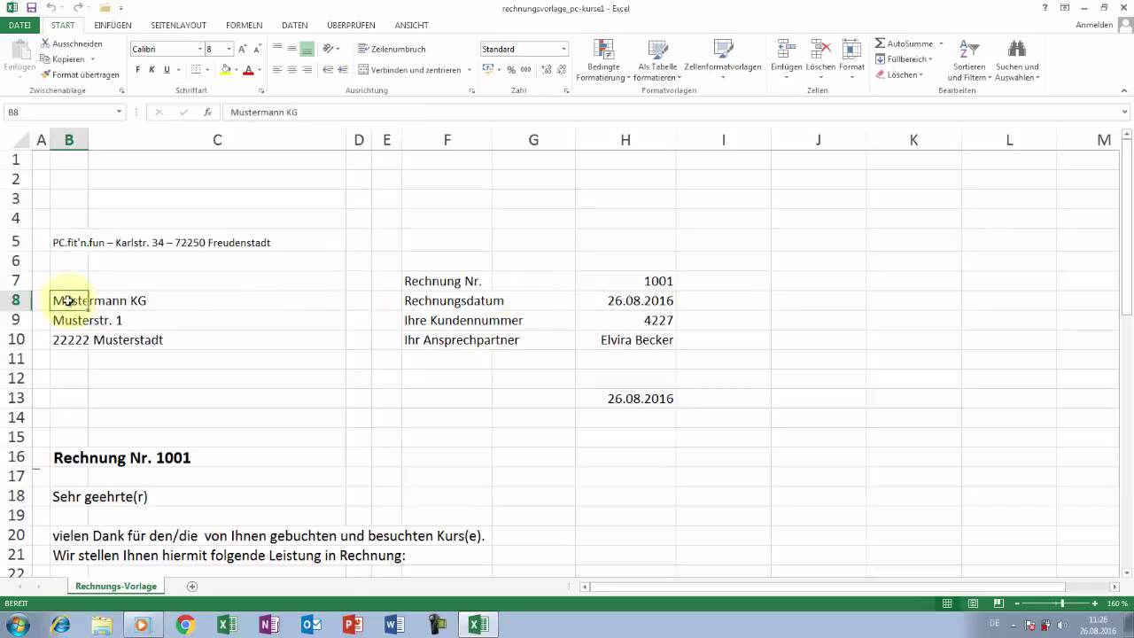
pyautogui.write('h')
pyautogui.press('BackSpace')
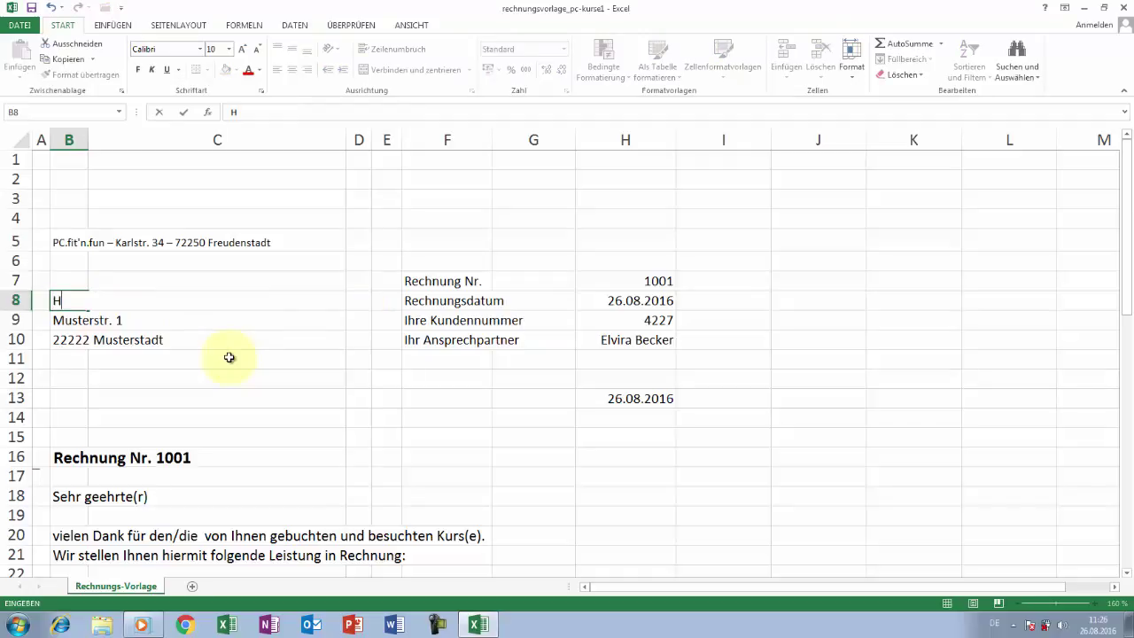
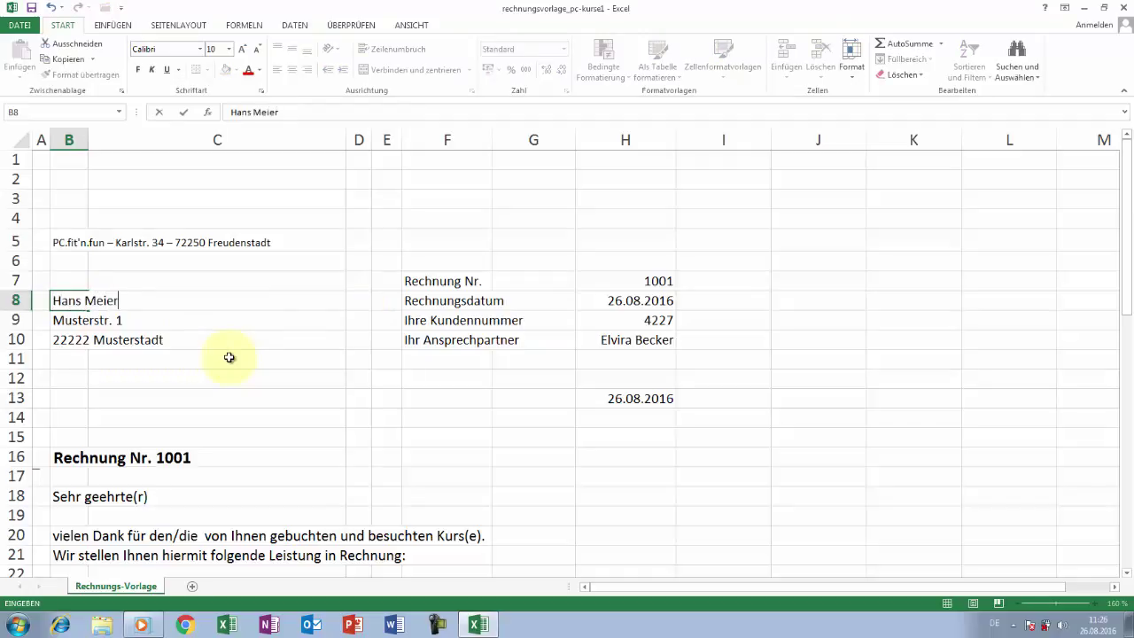
pyautogui.press('Return')
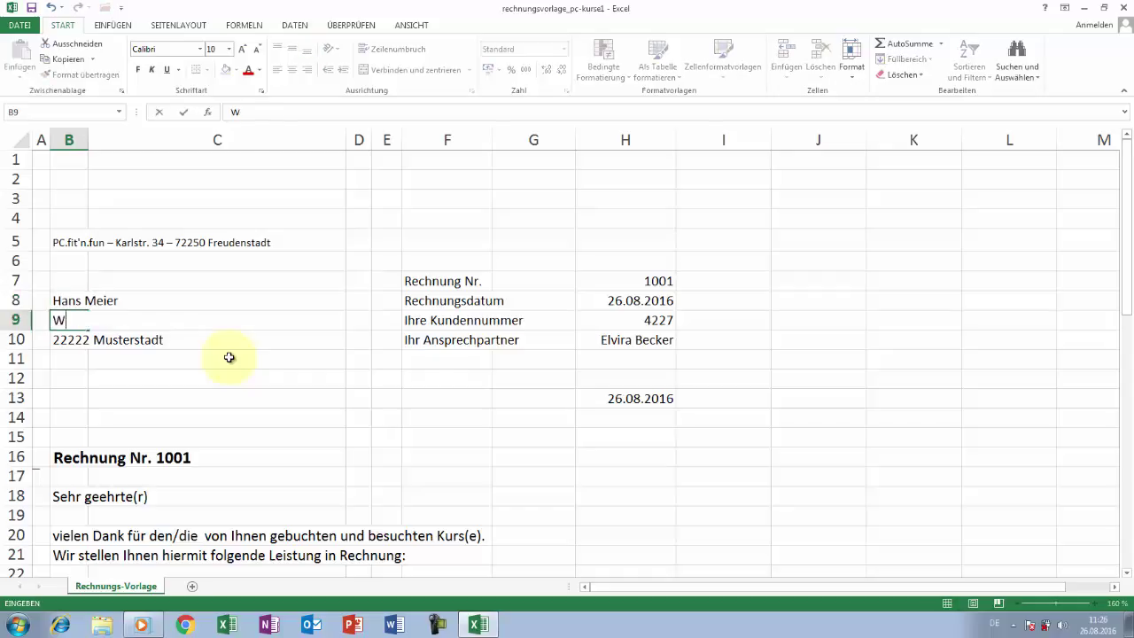
pyautogui.press('Return')
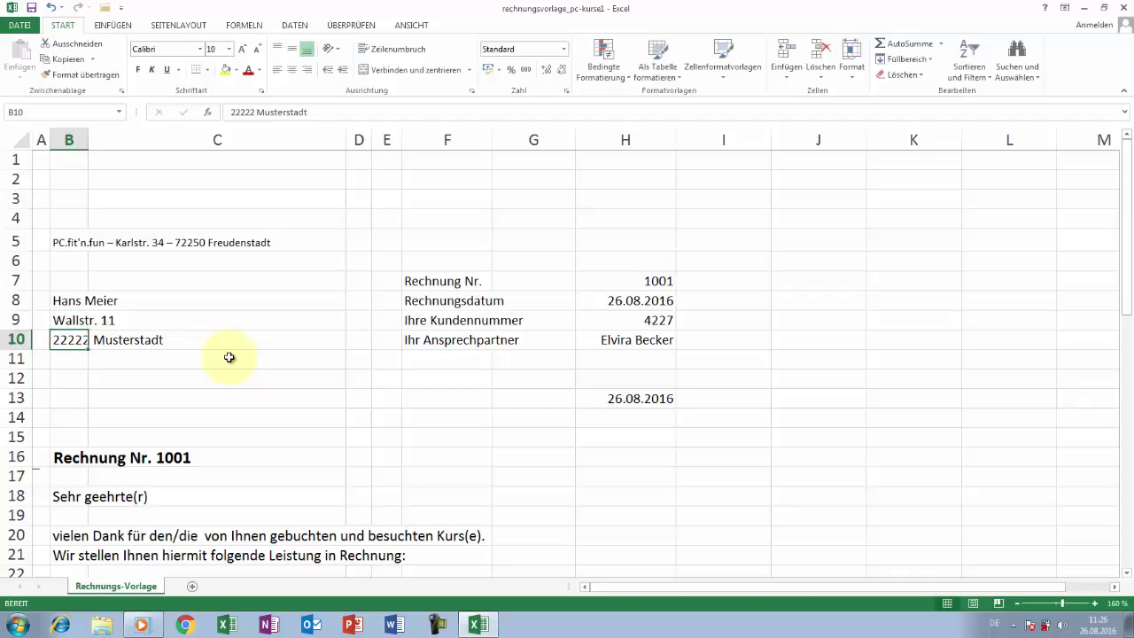
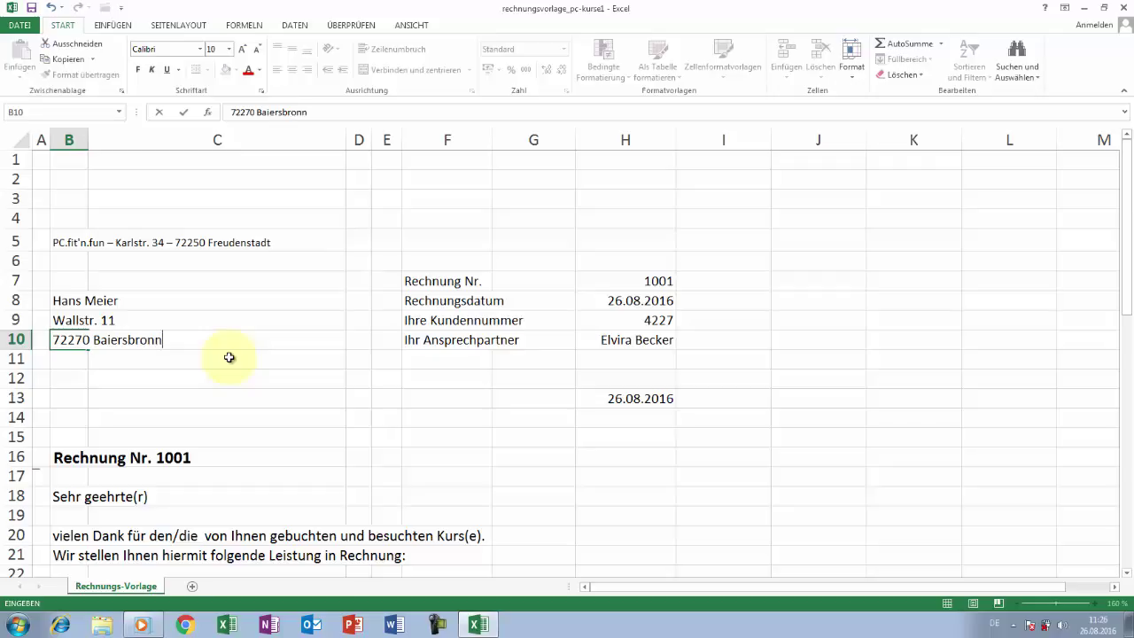
pyautogui.press('Return')
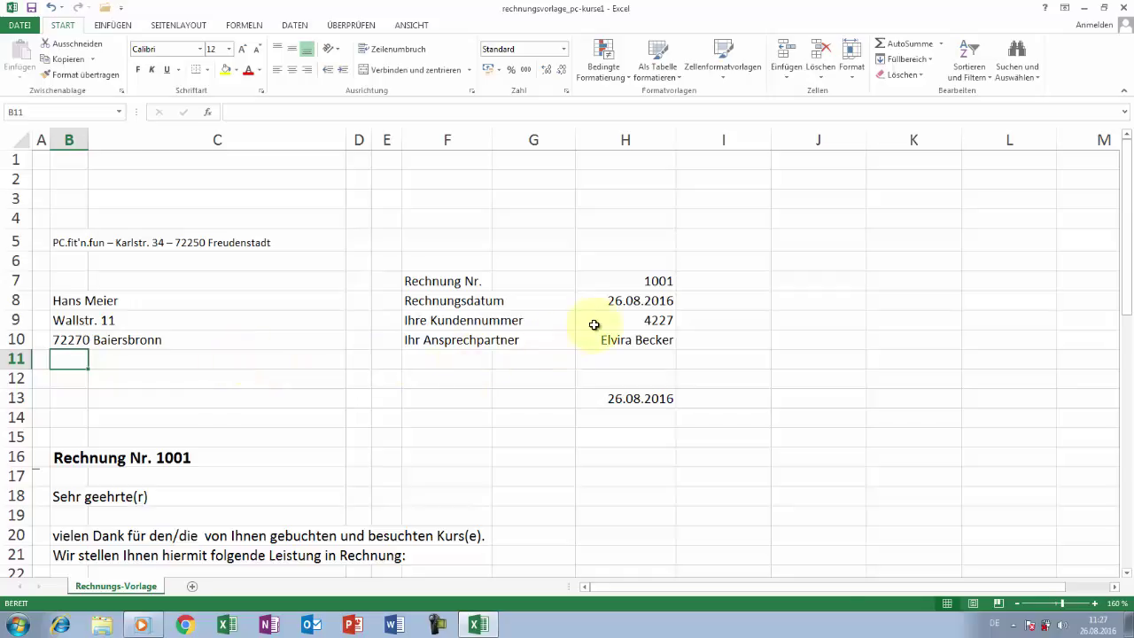
# - Enter the new customer number in H9 and the contact person's name in H10
pyautogui.click(657, 320)
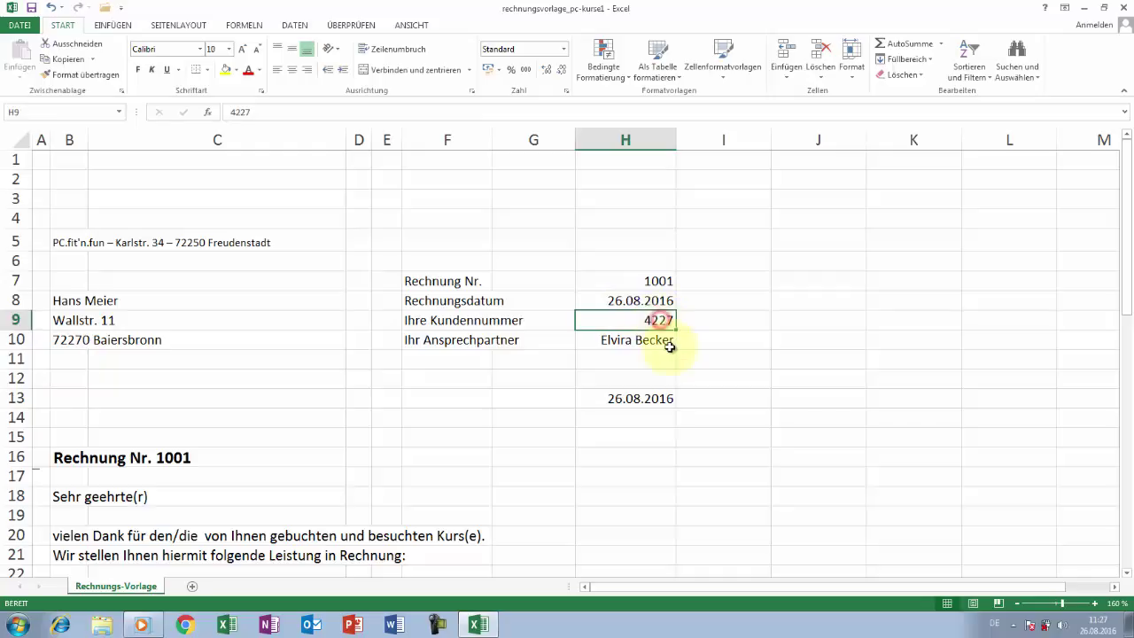
pyautogui.write('42')
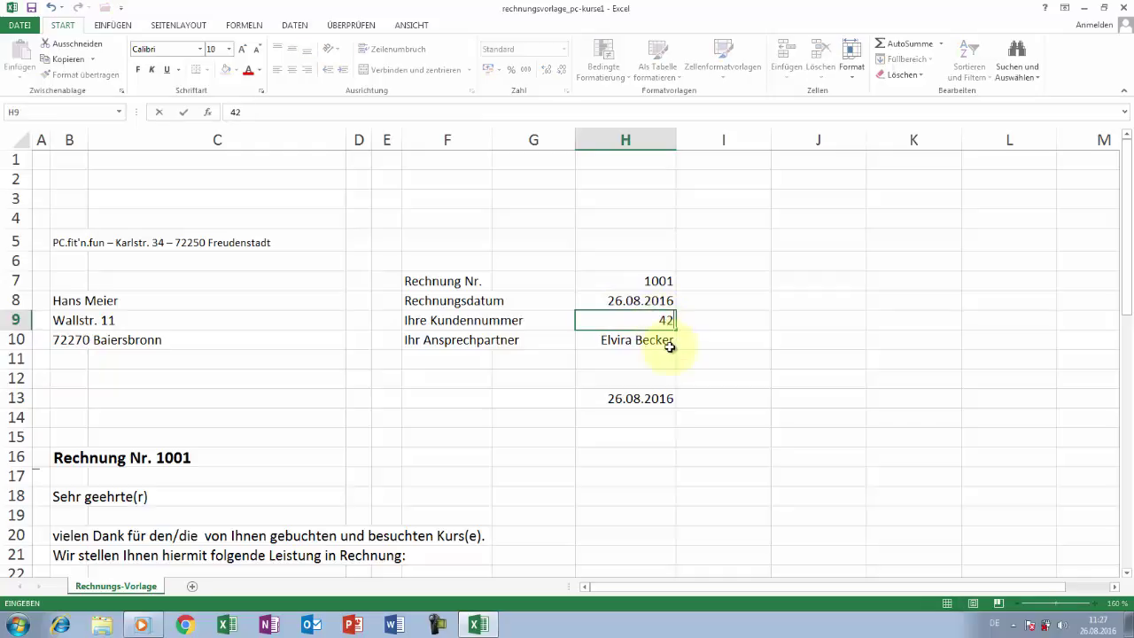
pyautogui.write('90')
pyautogui.click(669, 346)
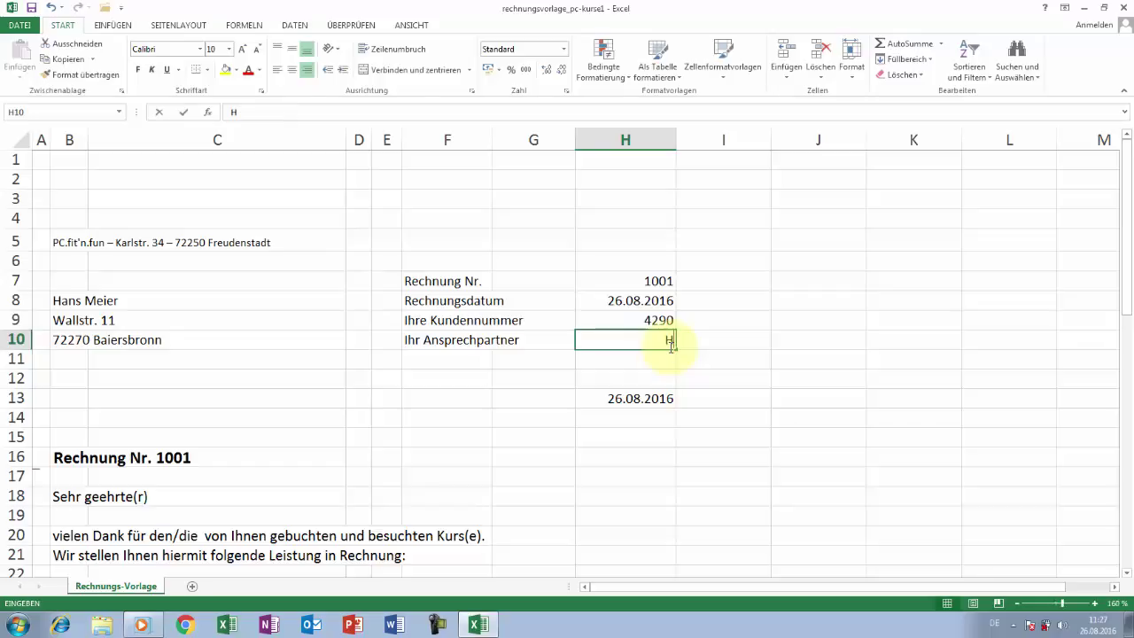
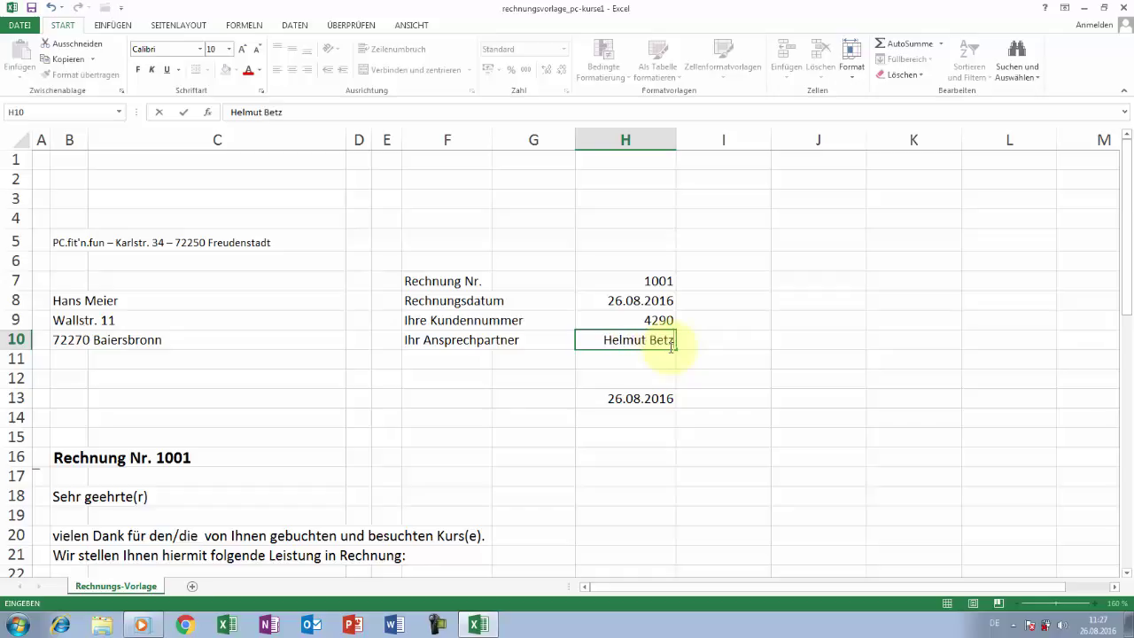
pyautogui.press('Return')
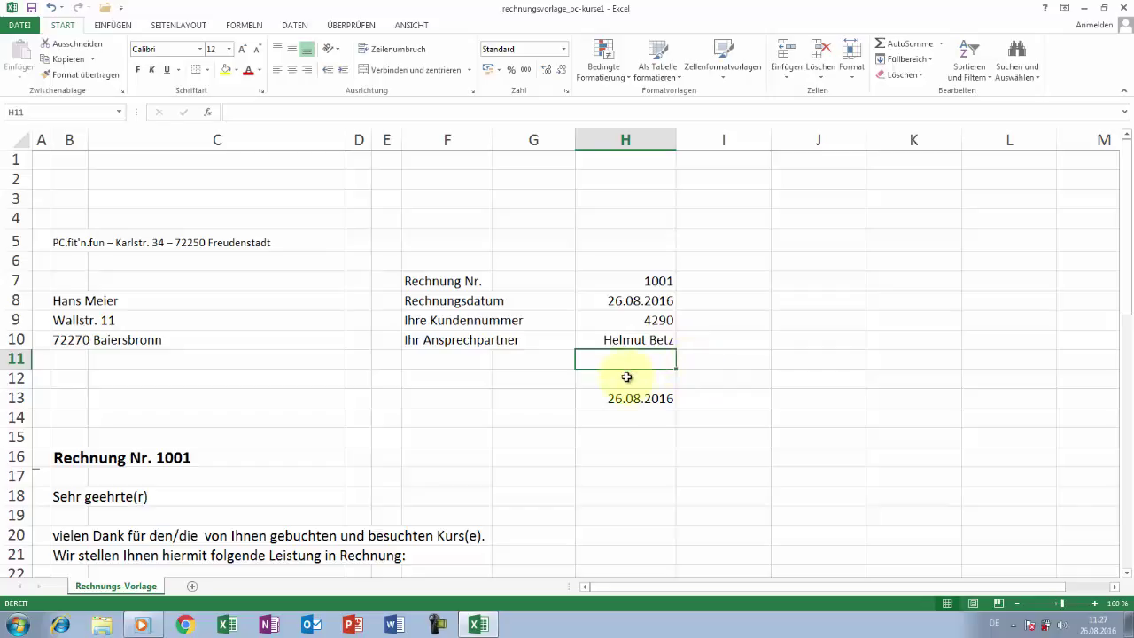
# - Change the greeting in B18 from Sehr geehrte(r) to Sehr geehrter Herr plus the customer's surname
pyautogui.click(123, 498)
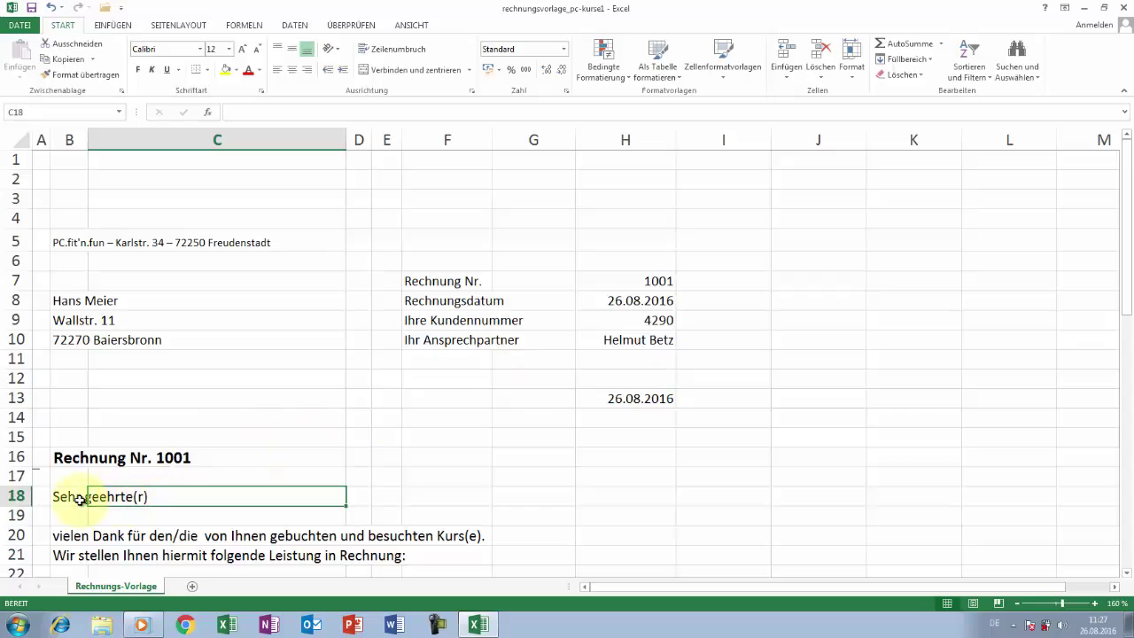
pyautogui.click(296, 111)
pyautogui.press('BackSpace')
pyautogui.press('BackSpace')
pyautogui.press('BackSpace')
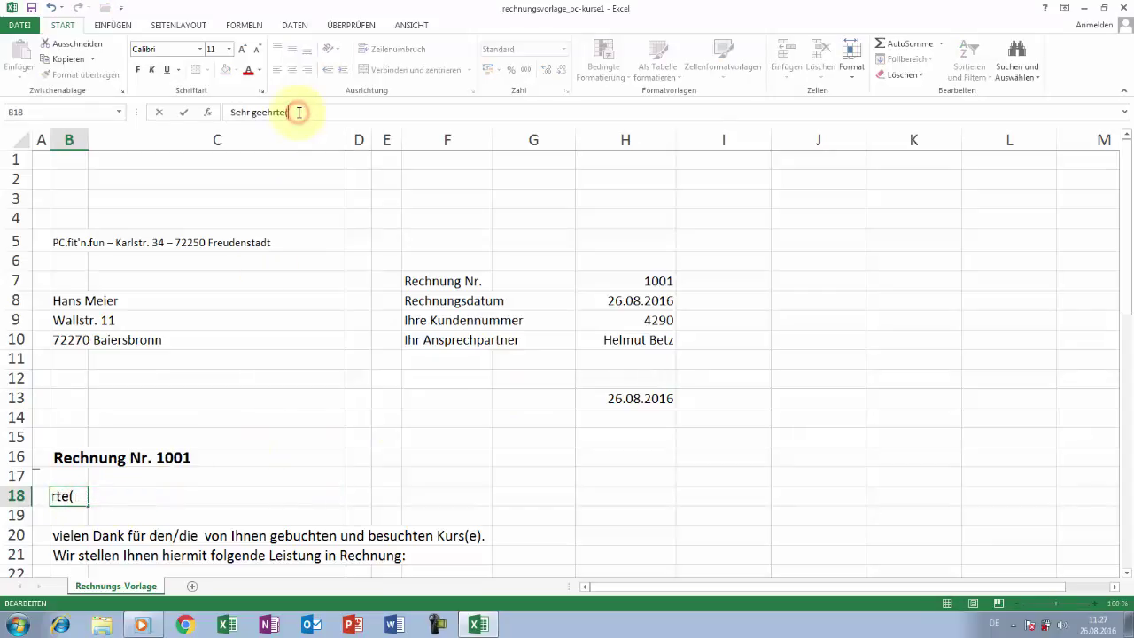
pyautogui.write('r Herr Meier')
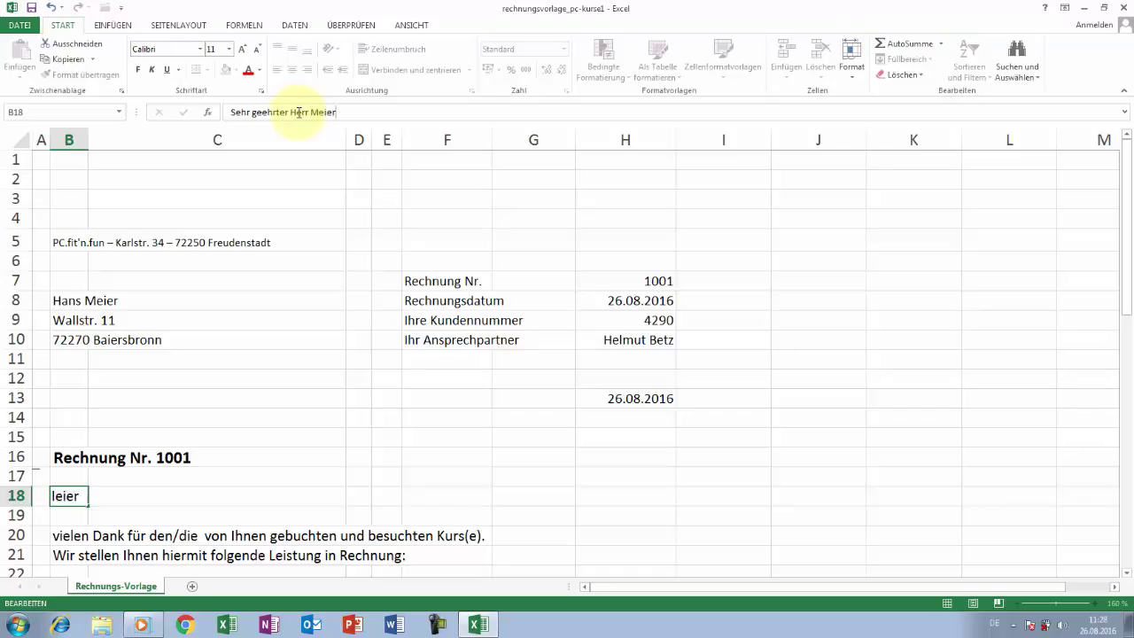
pyautogui.press('Return')
# - Make the B20 thank-you sentence singular by removing /die and (e) from Kurs(e)
pyautogui.click(69, 535)
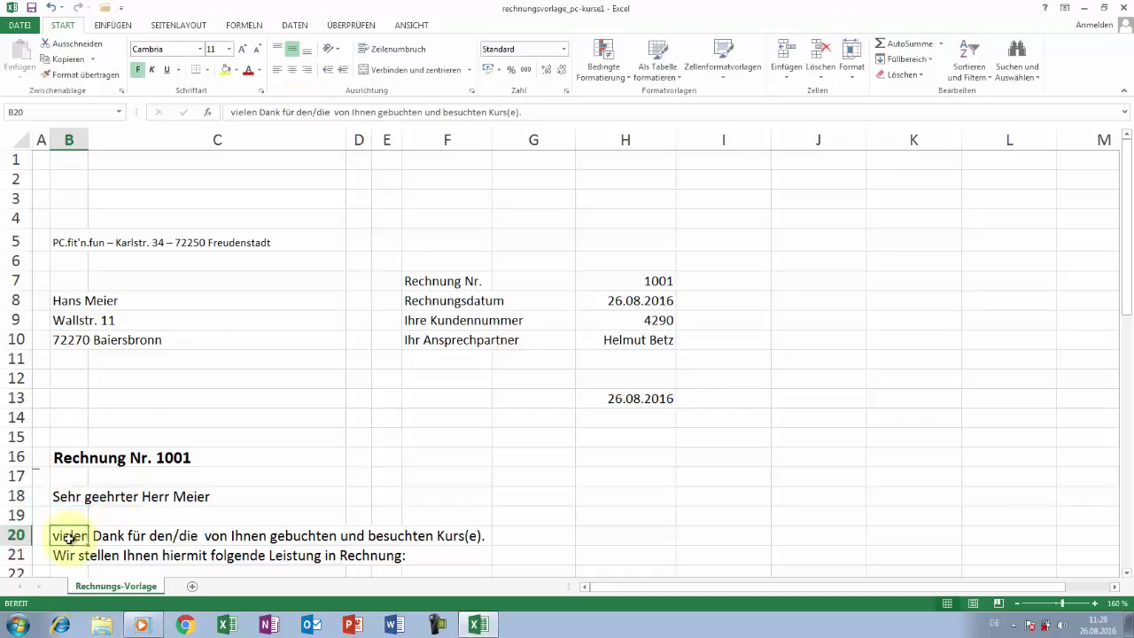
pyautogui.click(330, 113)
pyautogui.press('BackSpace')
pyautogui.press('BackSpace')
pyautogui.press('BackSpace')
pyautogui.press('BackSpace')
pyautogui.click(499, 112)
pyautogui.press('BackSpace')
pyautogui.press('BackSpace')
pyautogui.press('BackSpace')
pyautogui.press('Return')
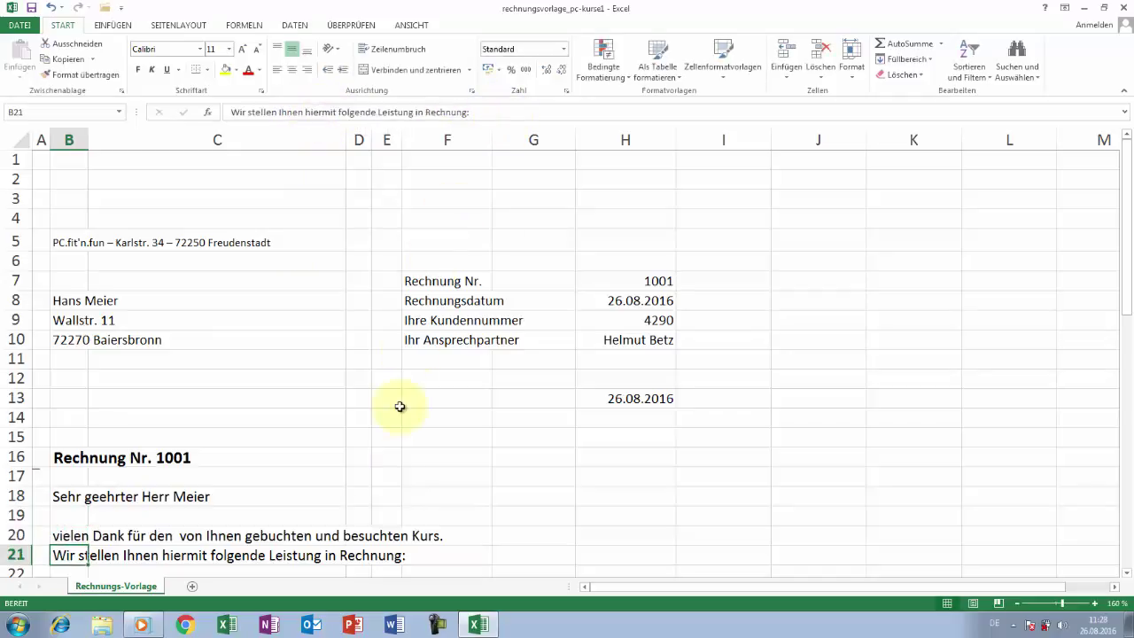
# - Clear the second course line in row 27 (B27:H27) from the invoice
pyautogui.scroll(-3, 392, 467)
pyautogui.moveTo(71, 494); pyautogui.dragTo(590, 488)
pyautogui.press('Delete')
pyautogui.click(611, 528)
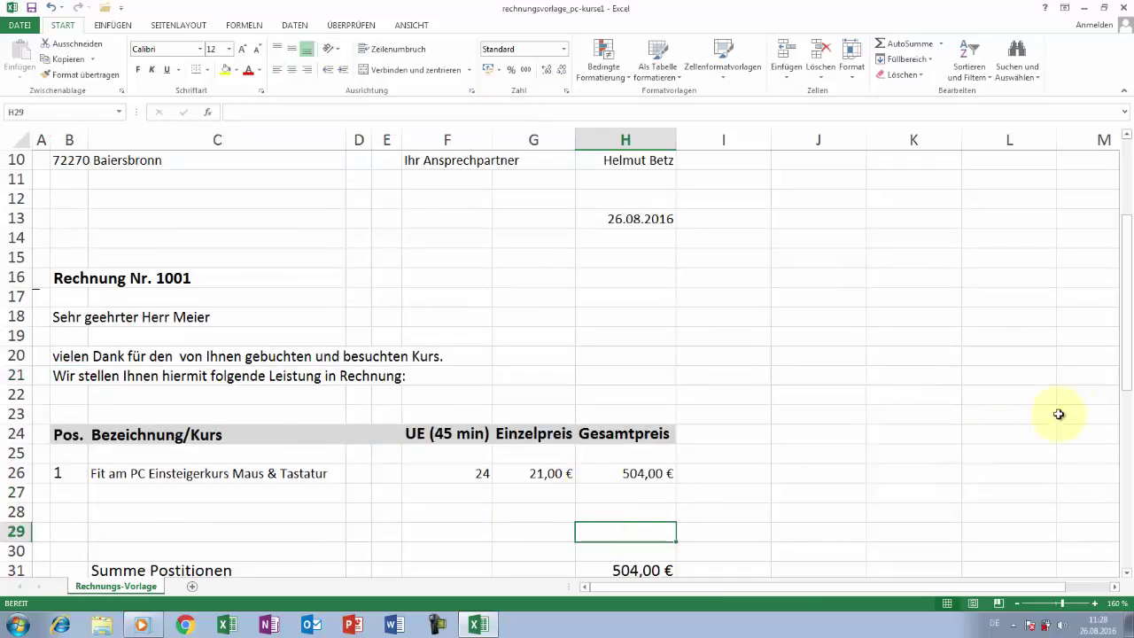
pyautogui.moveTo(1128, 385); pyautogui.dragTo(1122, 522)
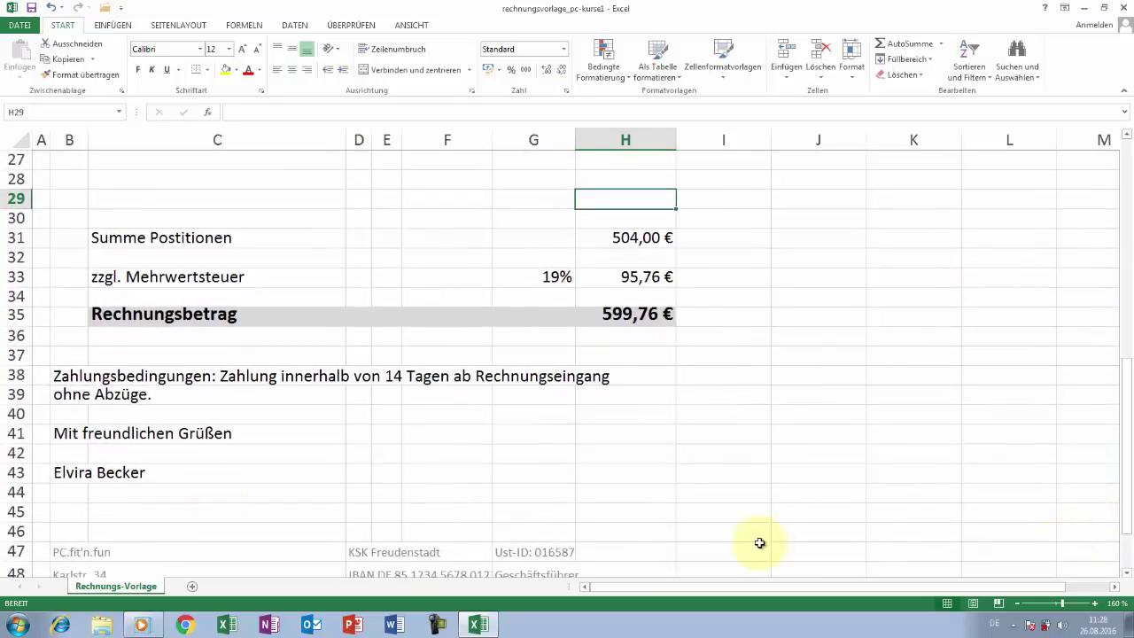
# - Enter the new contact person's name in signature cell B43
pyautogui.click(74, 474)
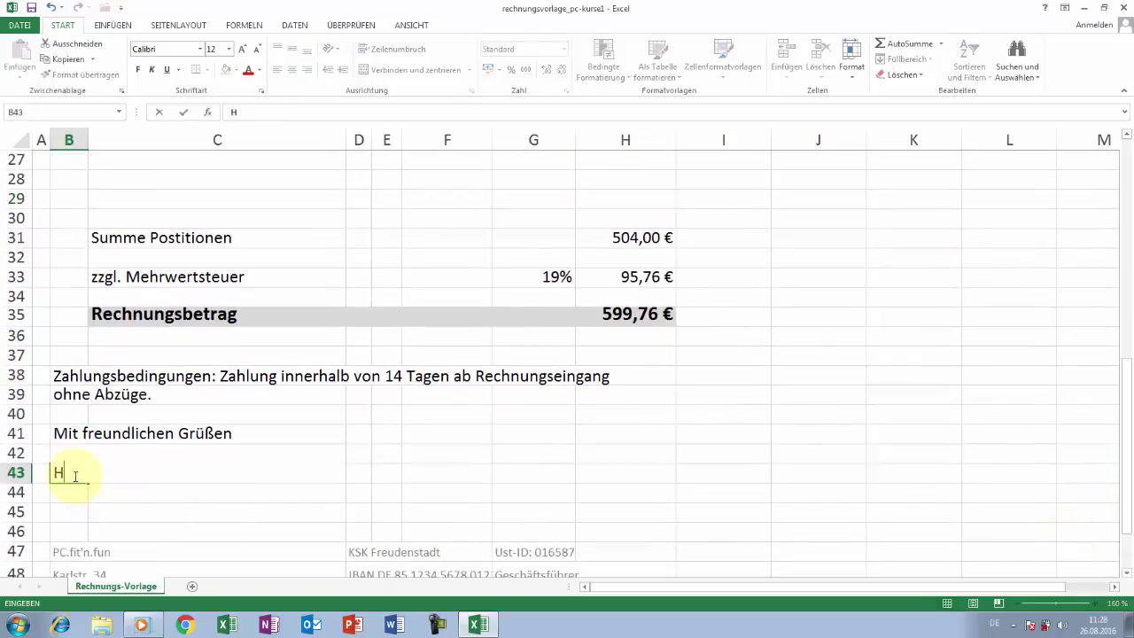
pyautogui.press('Return')
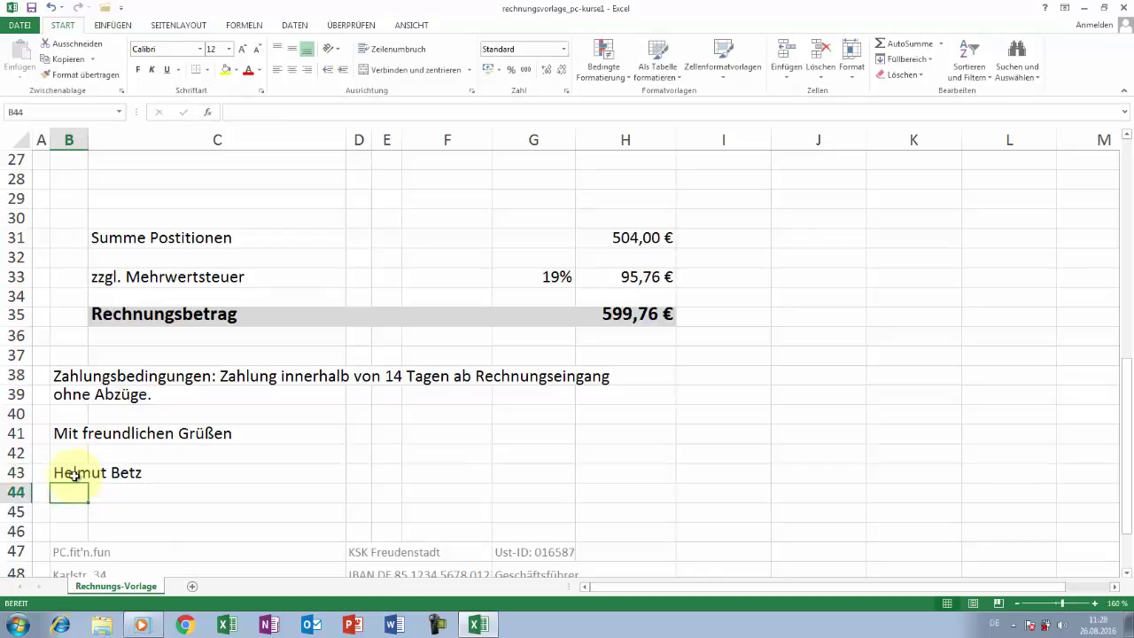
pyautogui.click(23, 25)
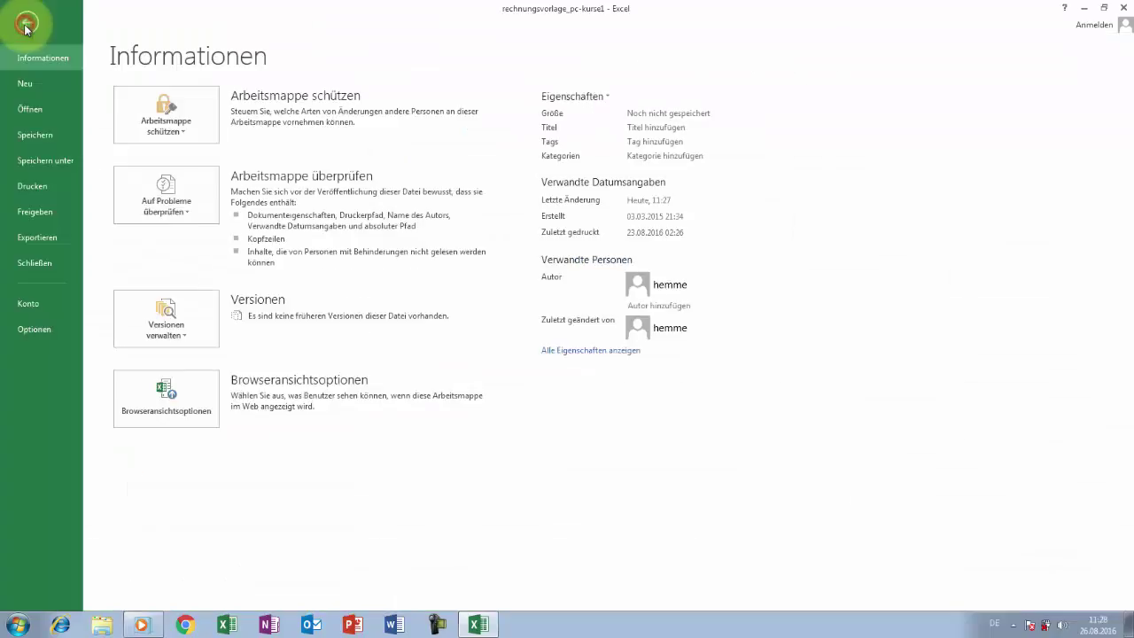
pyautogui.click(62, 185)
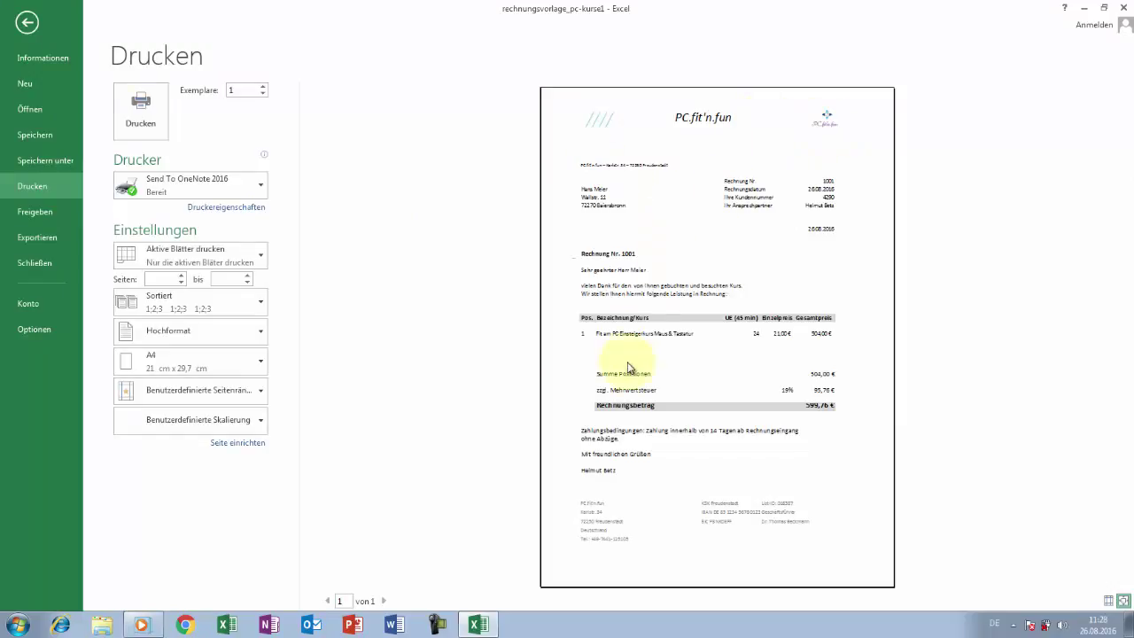
pyautogui.click(1121, 601)
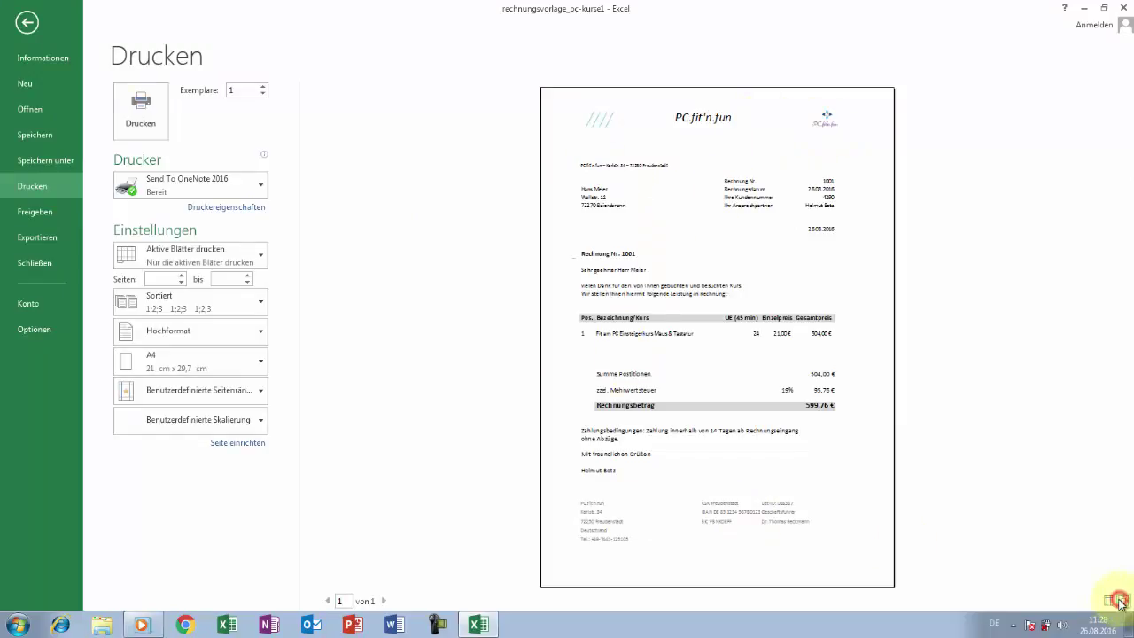
pyautogui.moveTo(1108, 384); pyautogui.dragTo(1111, 560)
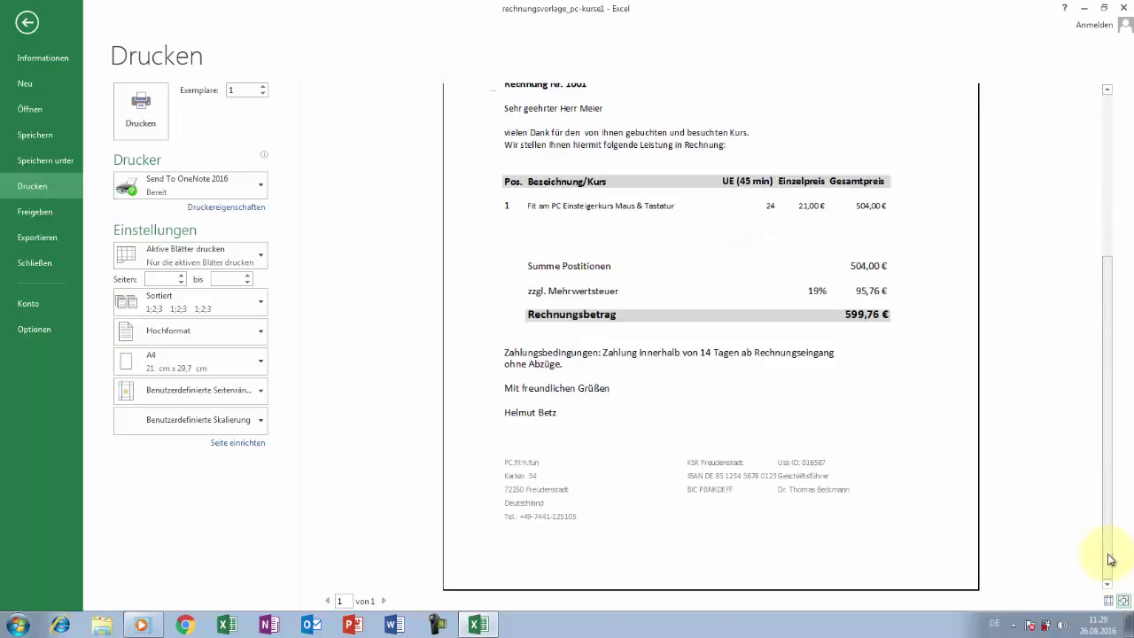
pyautogui.click(1123, 601)
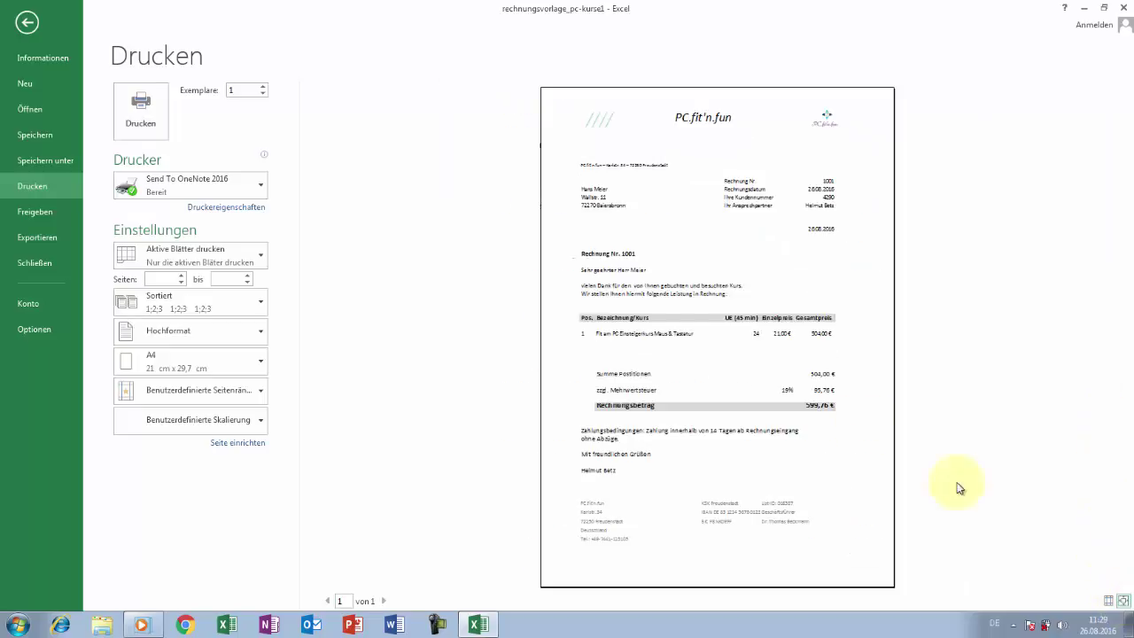
pyautogui.click(33, 27)
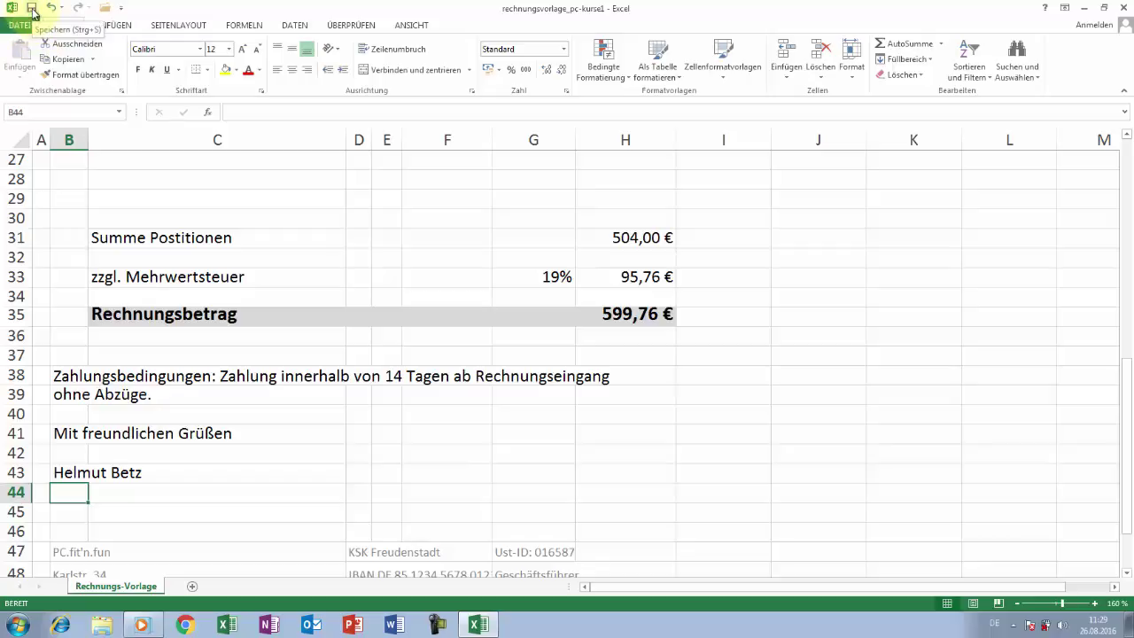
# - Save the invoice in Dokumente as an .xlsx file named Rechnung Herr plus the customer's surname
pyautogui.click(32, 12)
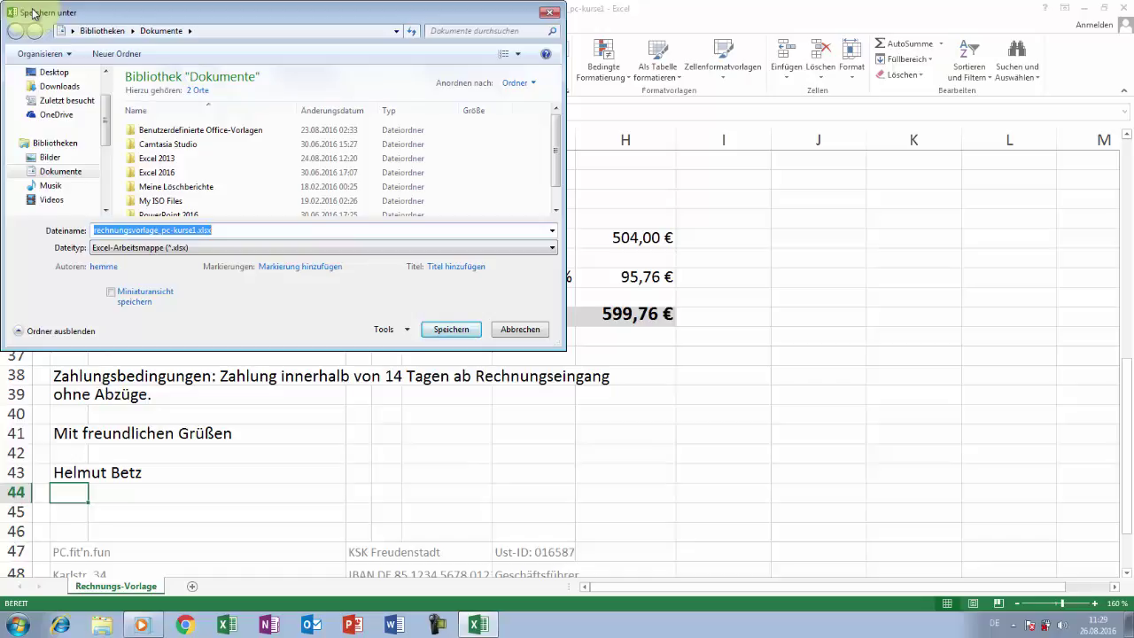
pyautogui.write('Re')
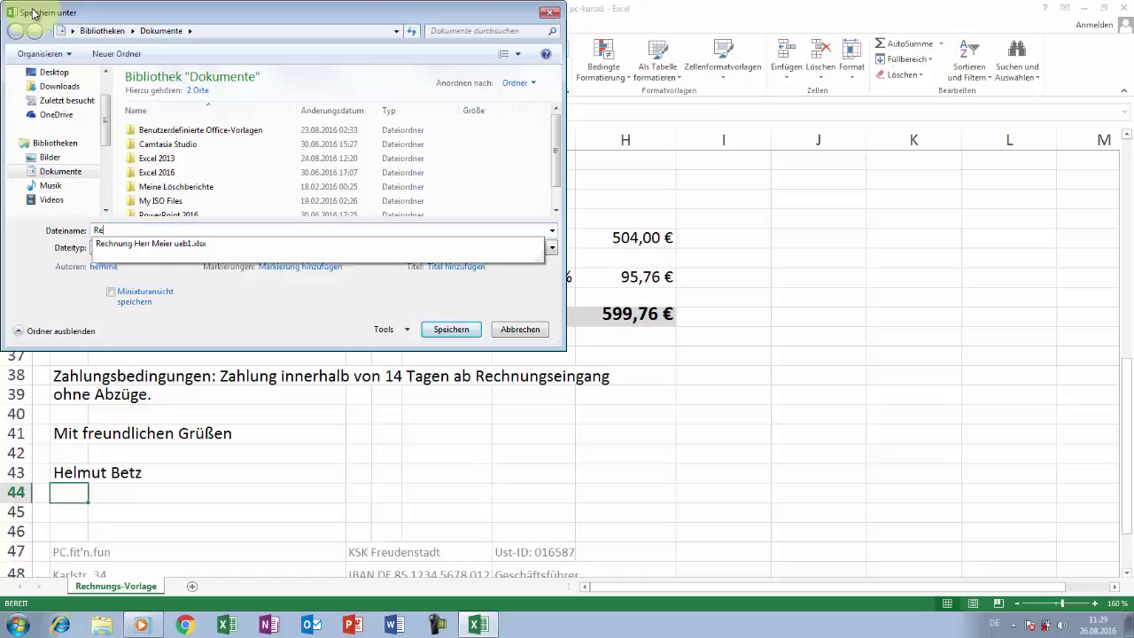
pyautogui.write('chnung Herr ')
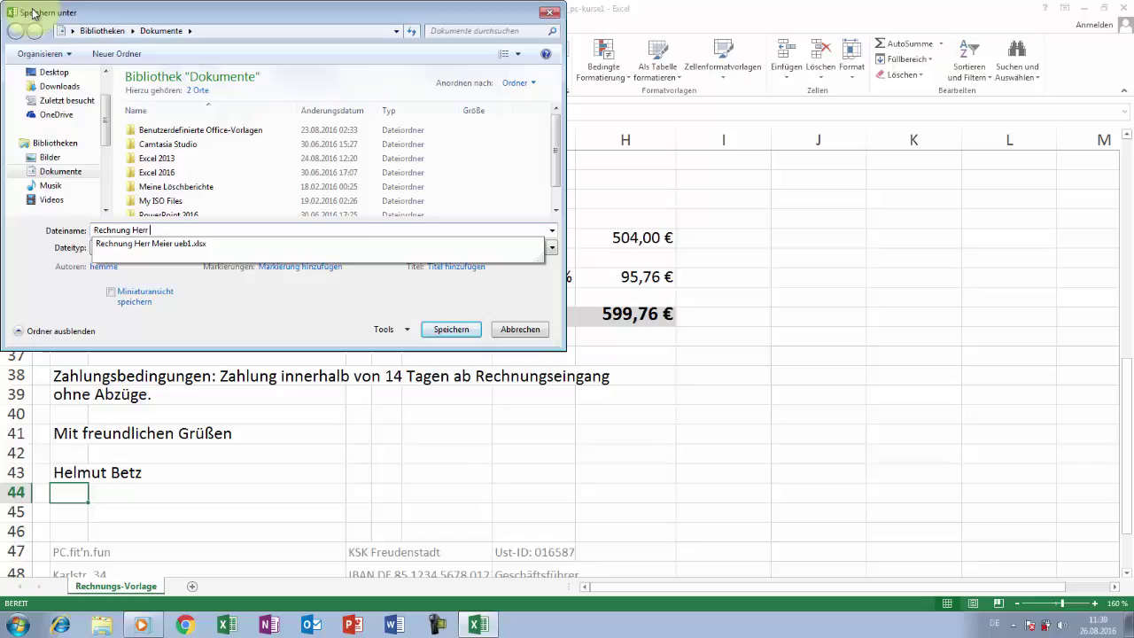
pyautogui.write('Meier')
pyautogui.press('Escape')
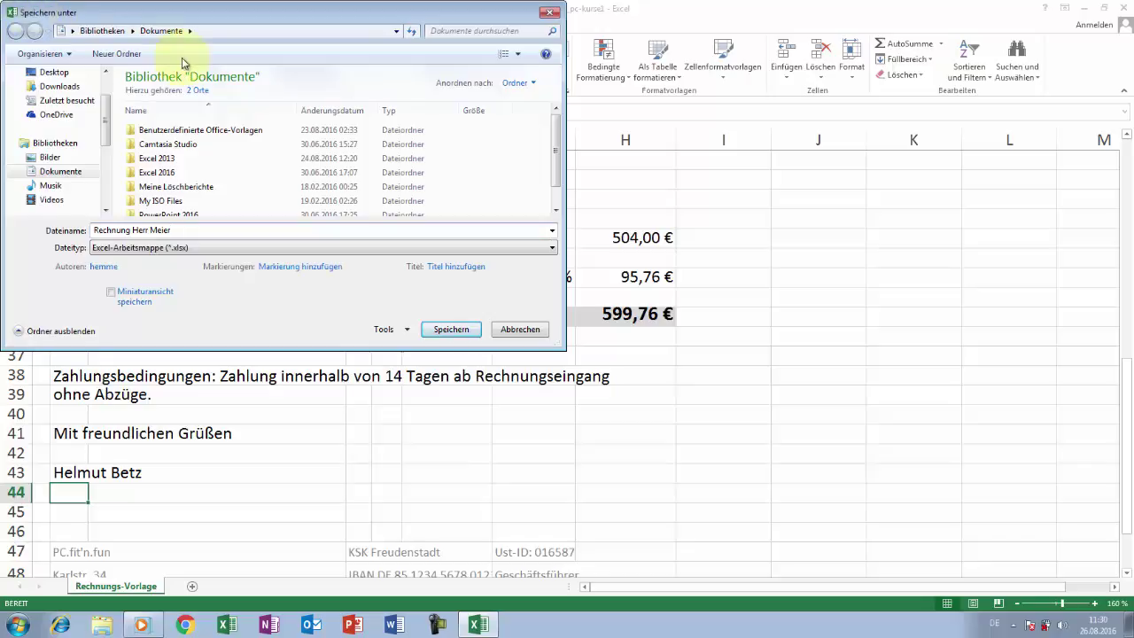
pyautogui.click(454, 329)
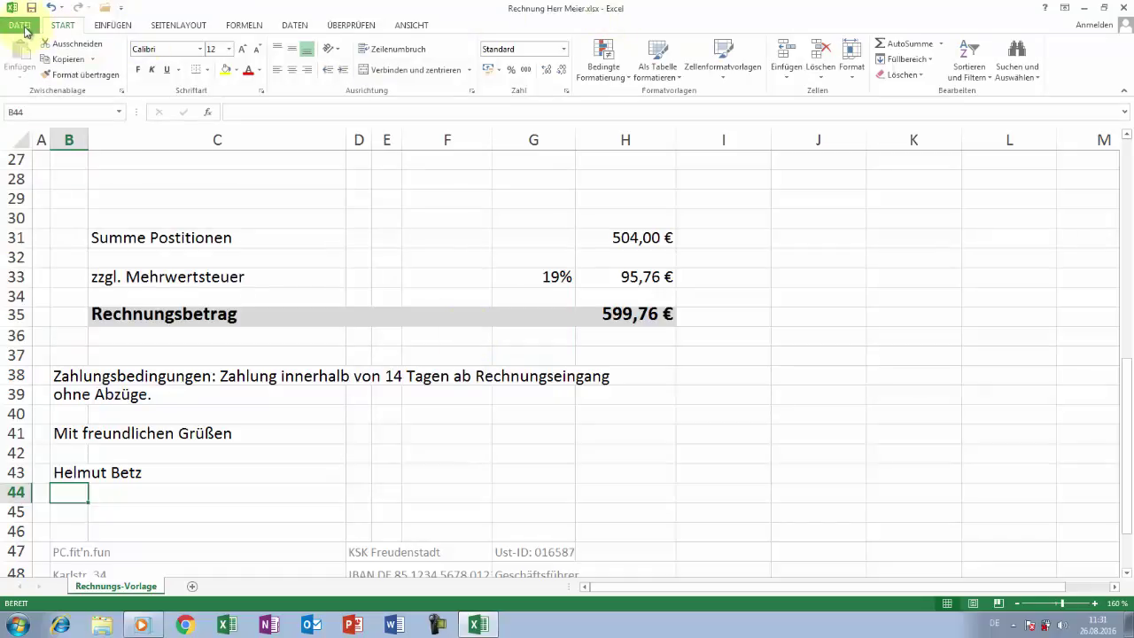
# - Close the saved invoice and create a fresh workbook from the PERSÖNLICH rechnungsvorlage template
pyautogui.click(23, 26)
pyautogui.click(60, 264)
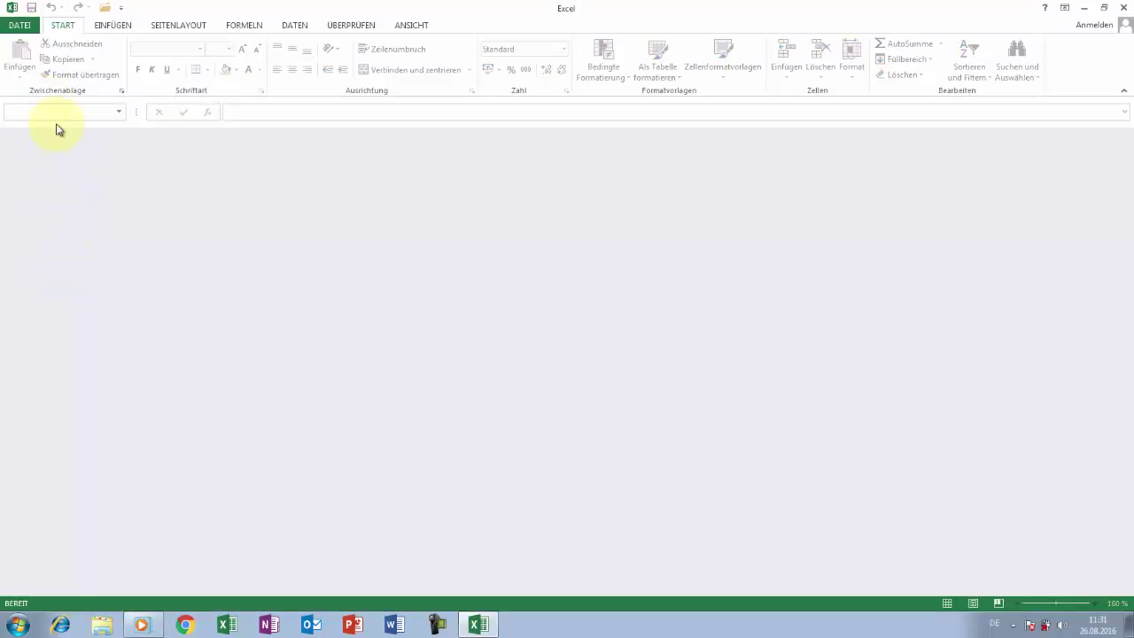
pyautogui.click(16, 26)
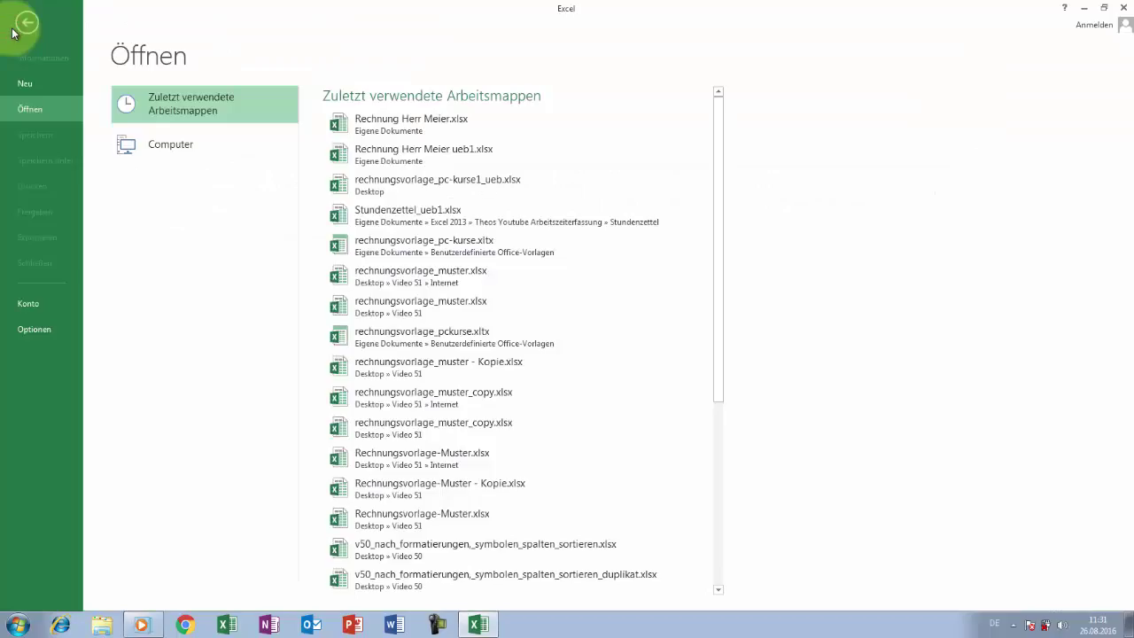
pyautogui.click(37, 82)
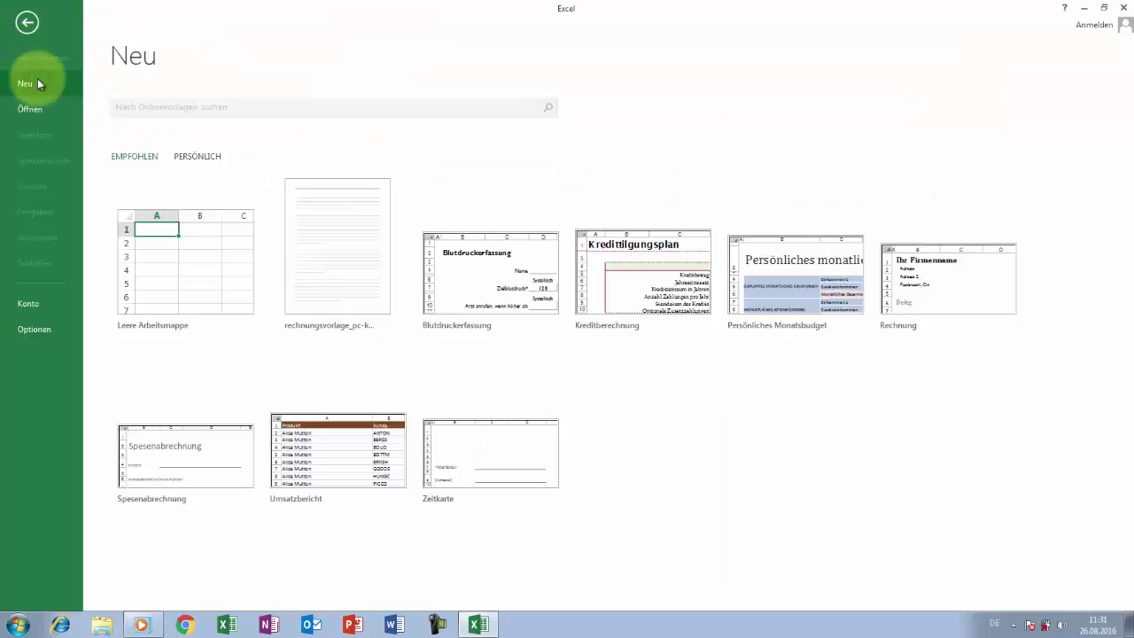
pyautogui.click(194, 156)
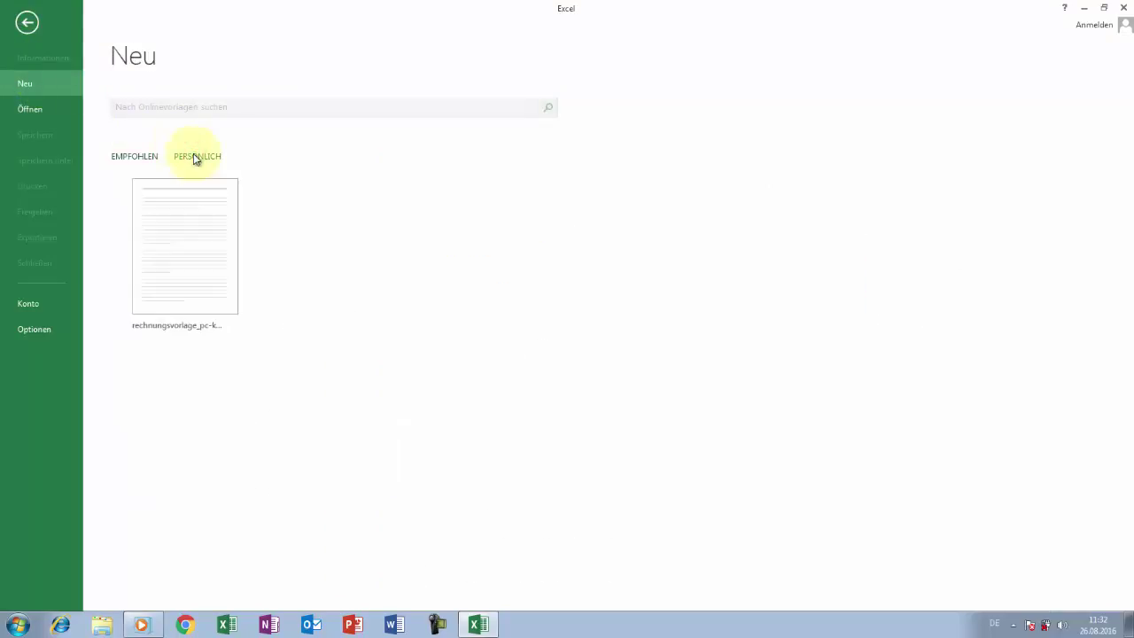
pyautogui.click(202, 234)
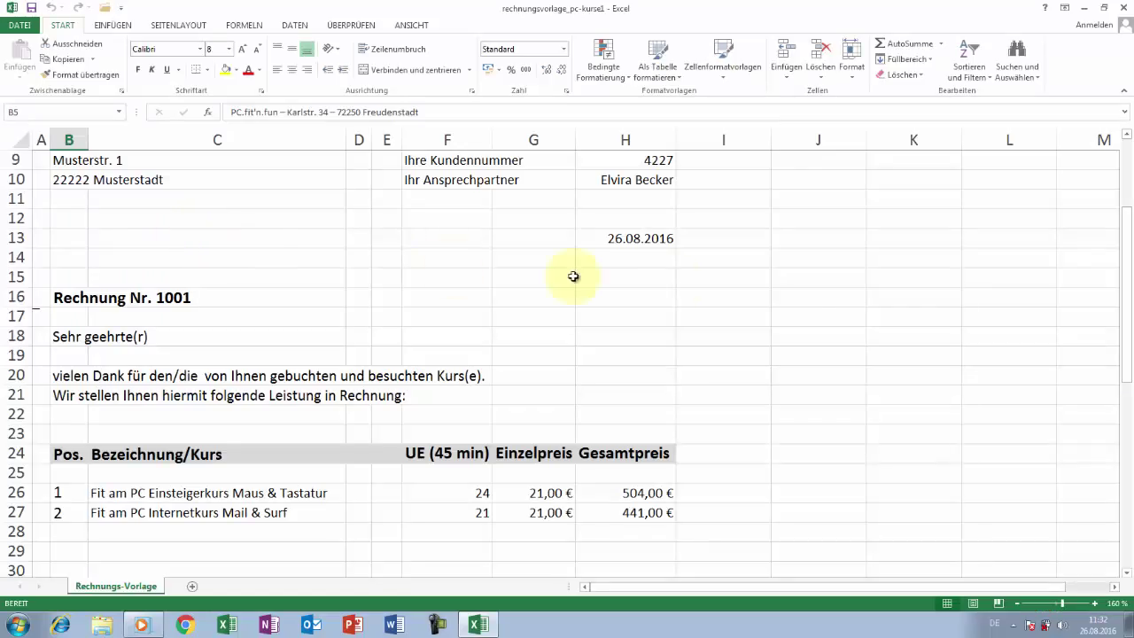
# - Enter the second customer's name, street, and postcode with town in B8 to B10
pyautogui.moveTo(1125, 234); pyautogui.dragTo(1126, 140)
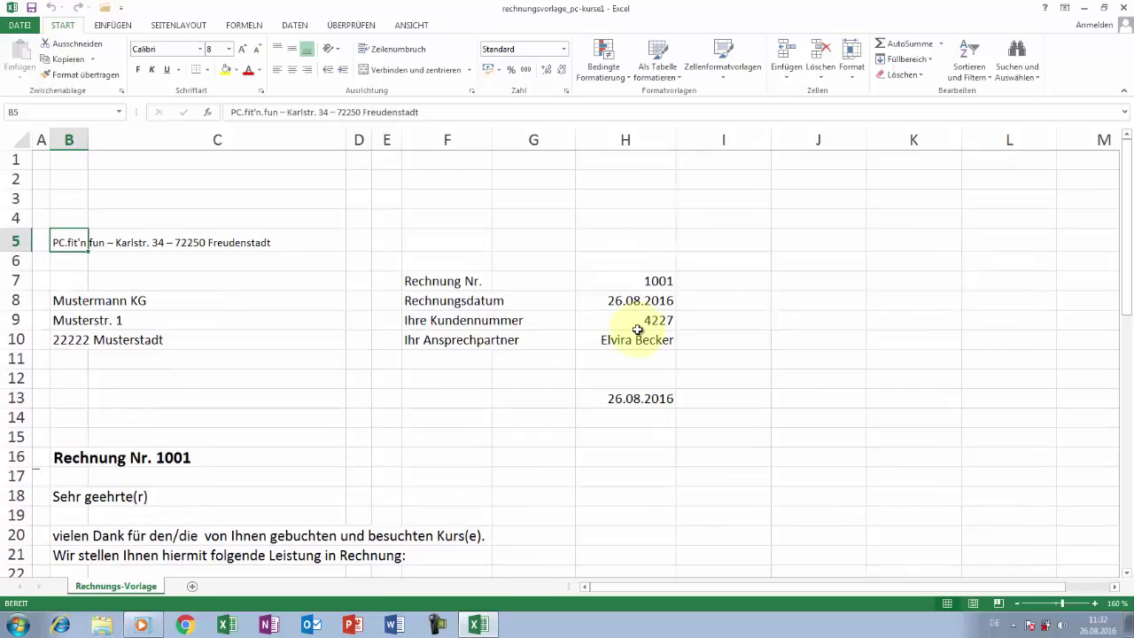
pyautogui.click(67, 301)
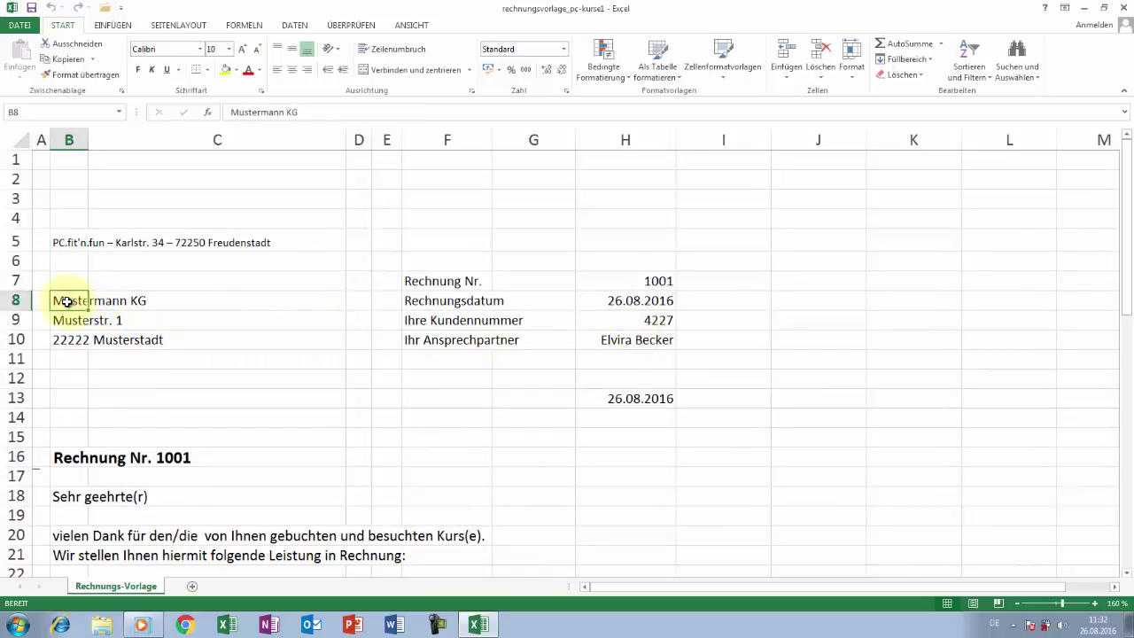
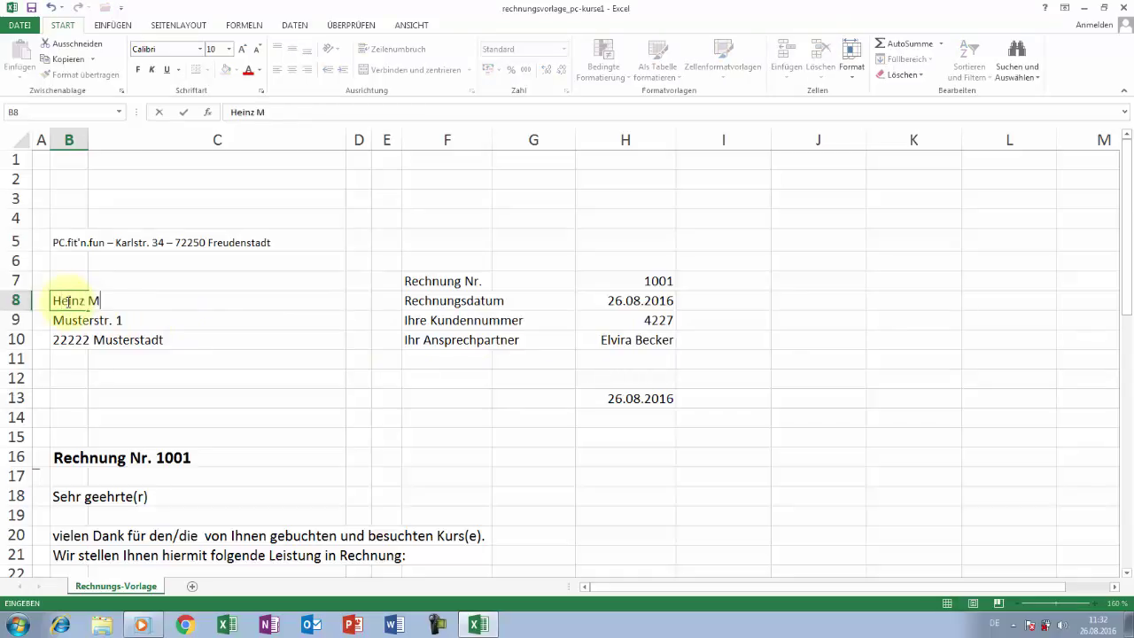
pyautogui.press('Return')
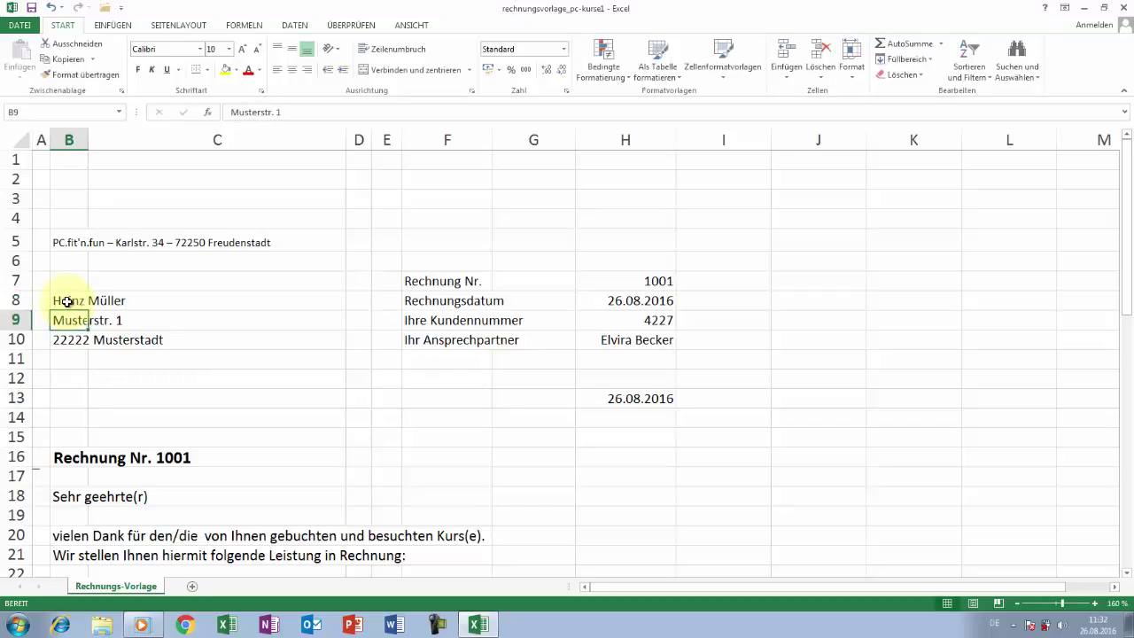
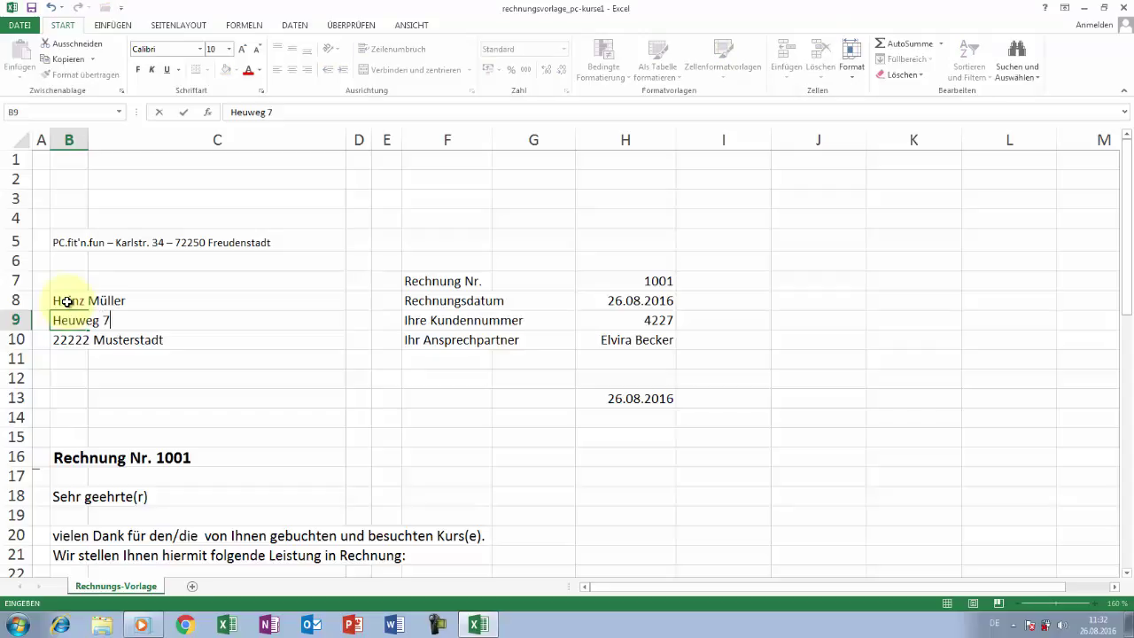
pyautogui.press('Return')
pyautogui.press('Return')
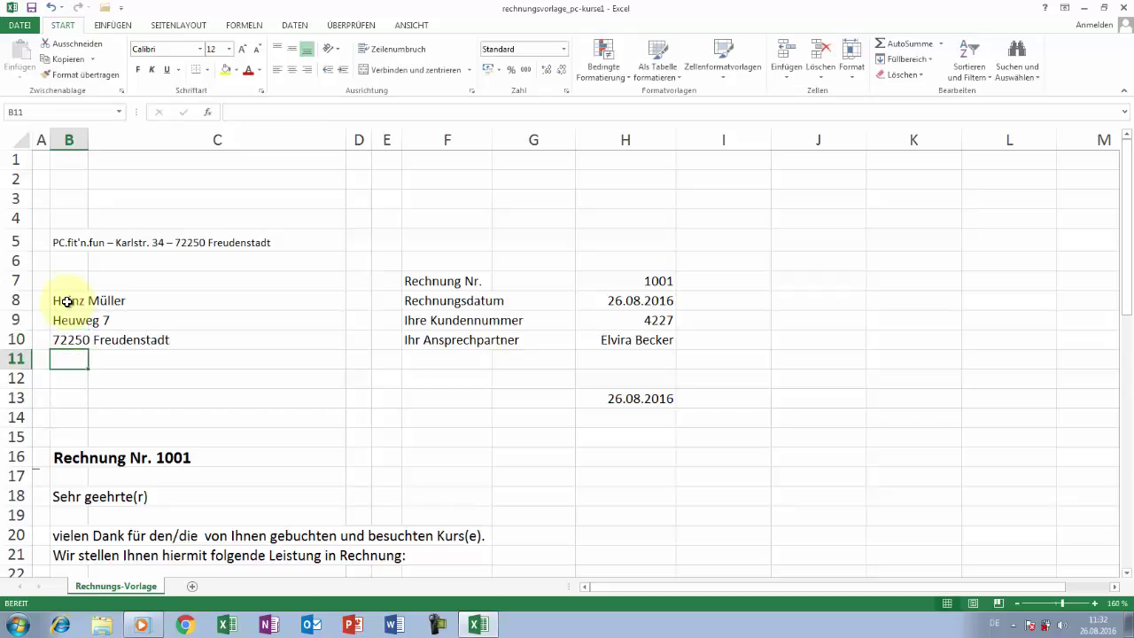